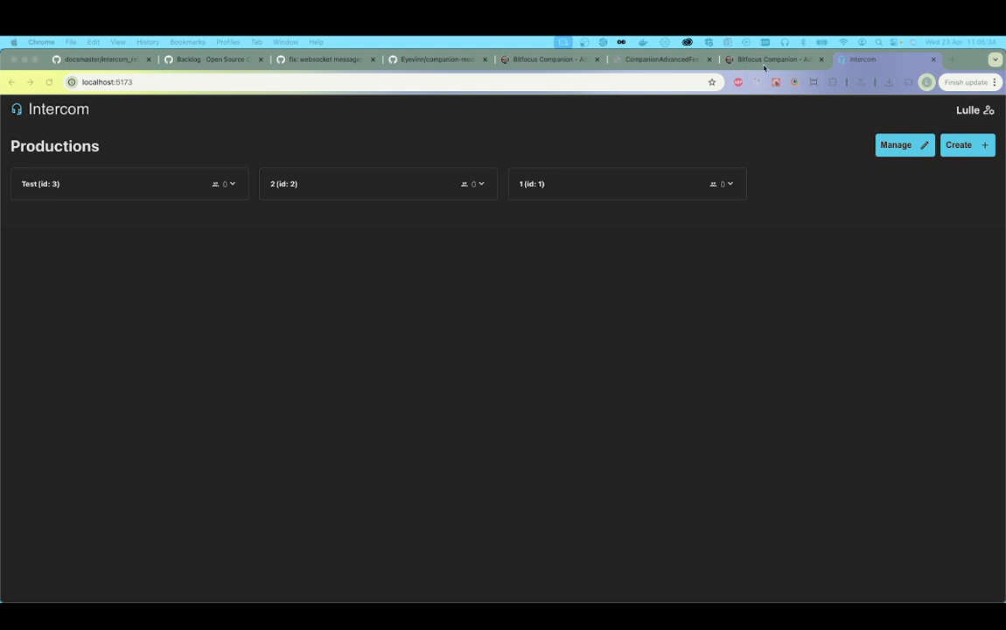
Step: Switch to Bitfocus Companion, bring forward its launcher window and inspect the developer modules path
{"action": "left_click", "coordinate": [764, 67]}
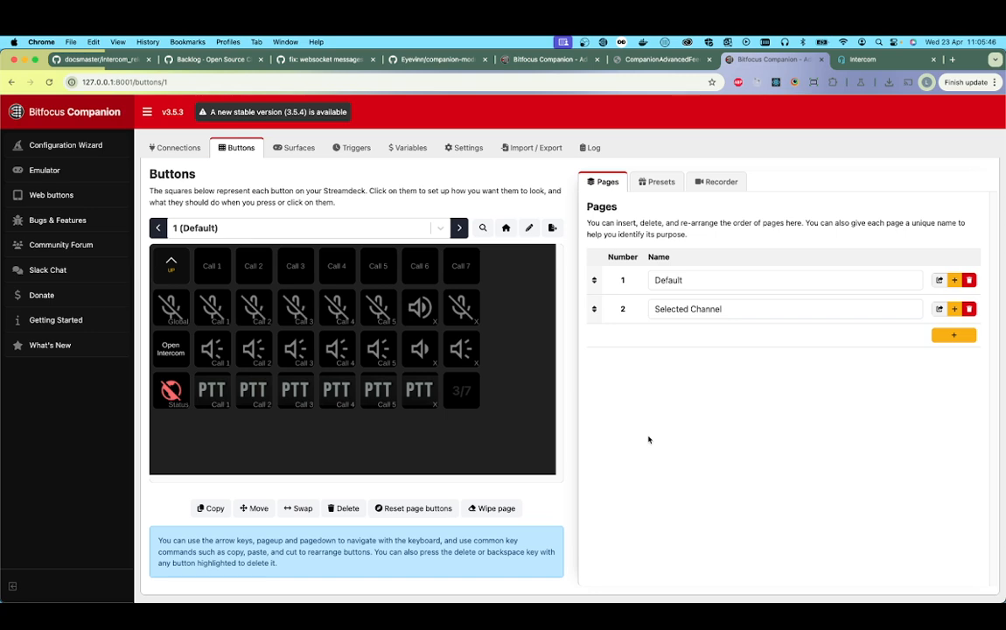
{"action": "key", "text": "ctrl+Up"}
{"action": "left_click", "coordinate": [129, 155]}
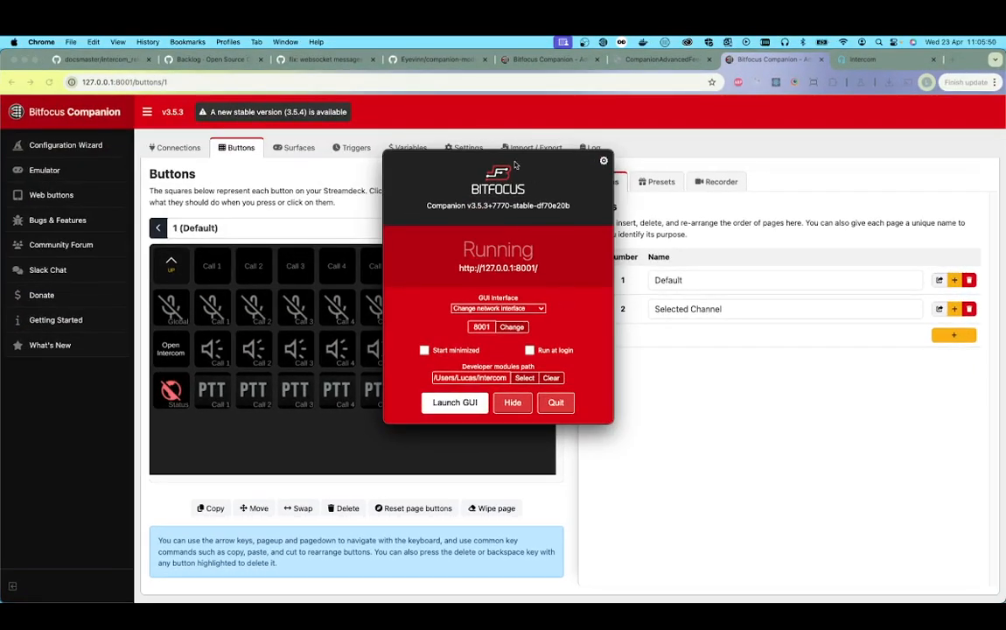
{"action": "left_click_drag", "start_coordinate": [515, 165], "coordinate": [579, 147]}
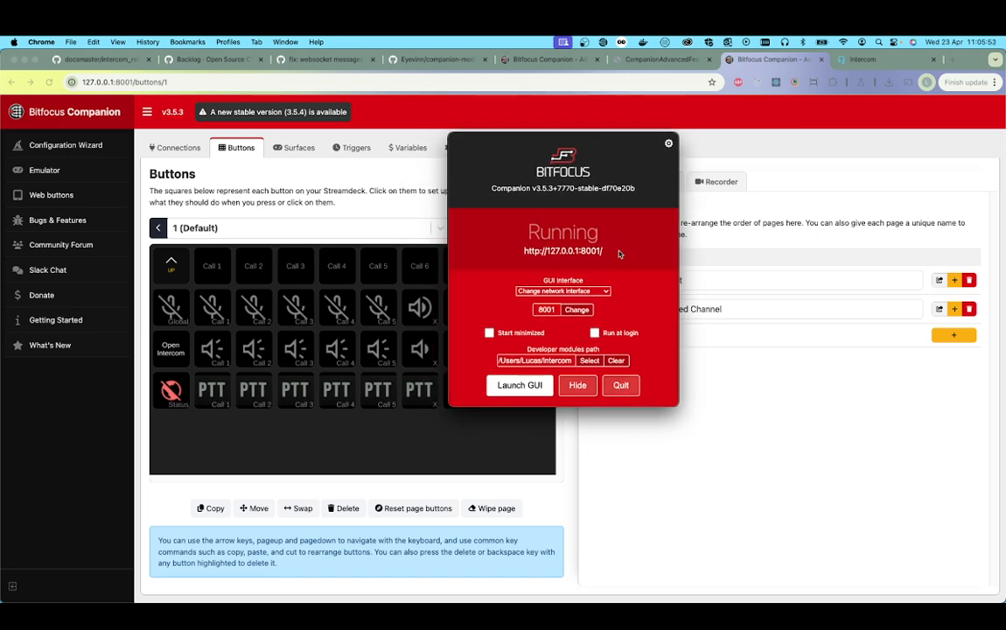
{"action": "left_click_drag", "start_coordinate": [612, 143], "coordinate": [579, 161]}
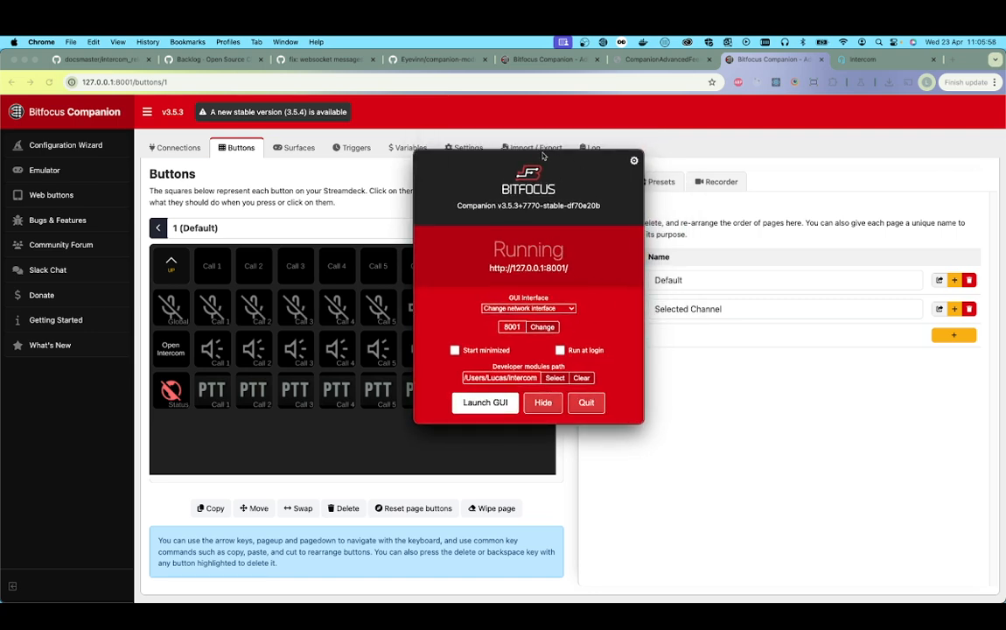
{"action": "left_click_drag", "start_coordinate": [544, 157], "coordinate": [522, 154]}
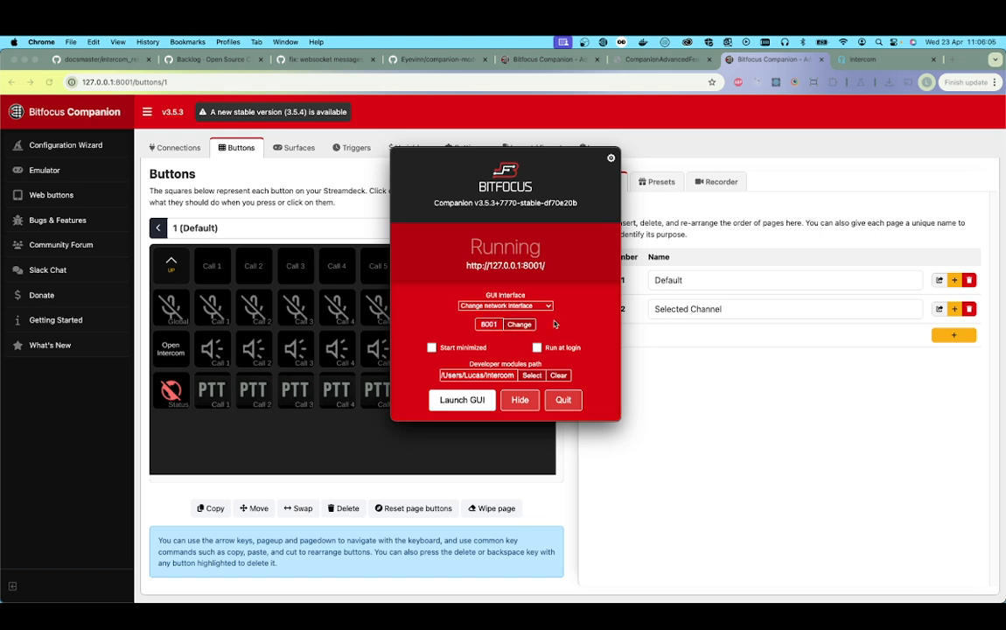
{"action": "double_click", "coordinate": [499, 374]}
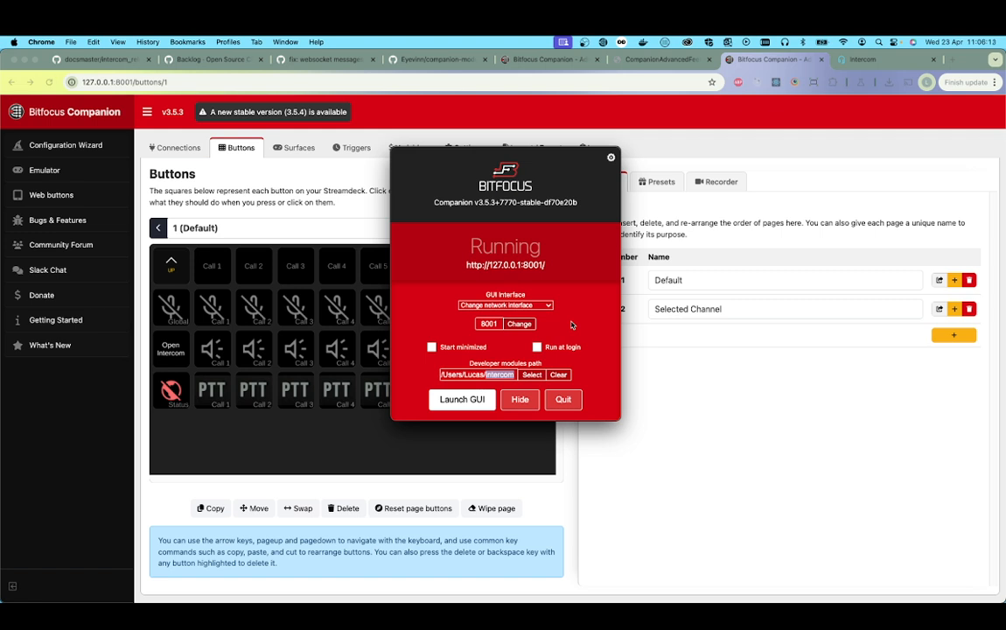
{"action": "left_click", "coordinate": [511, 374]}
{"action": "left_click_drag", "start_coordinate": [515, 375], "coordinate": [459, 375]}
{"action": "left_click", "coordinate": [458, 374]}
Step: Launch the Companion admin GUI from the launcher, close the duplicate page and return to the one already open
{"action": "left_click", "coordinate": [471, 401]}
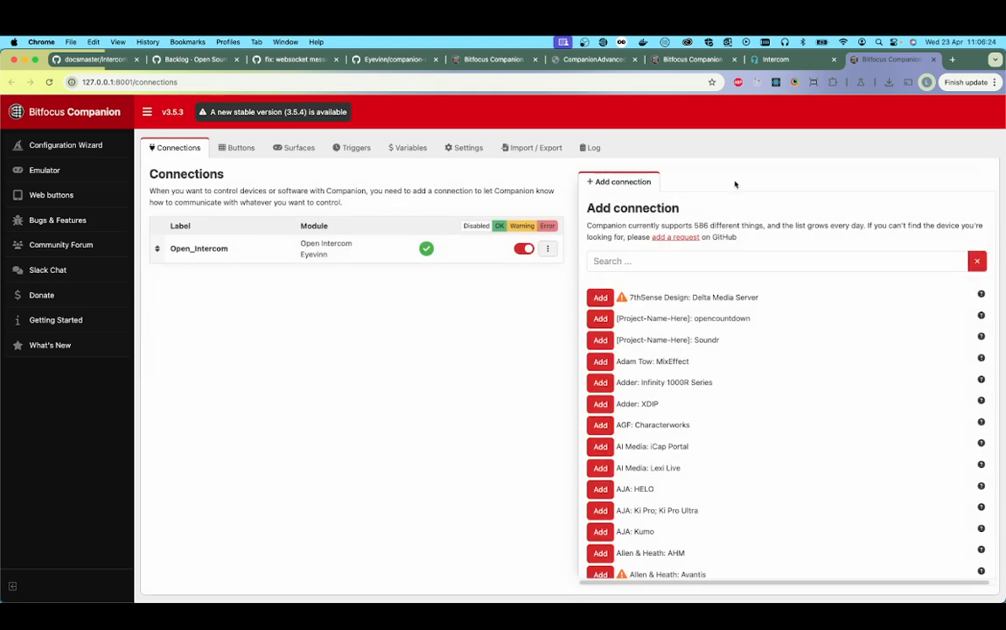
{"action": "left_click", "coordinate": [935, 60]}
{"action": "left_click", "coordinate": [762, 59]}
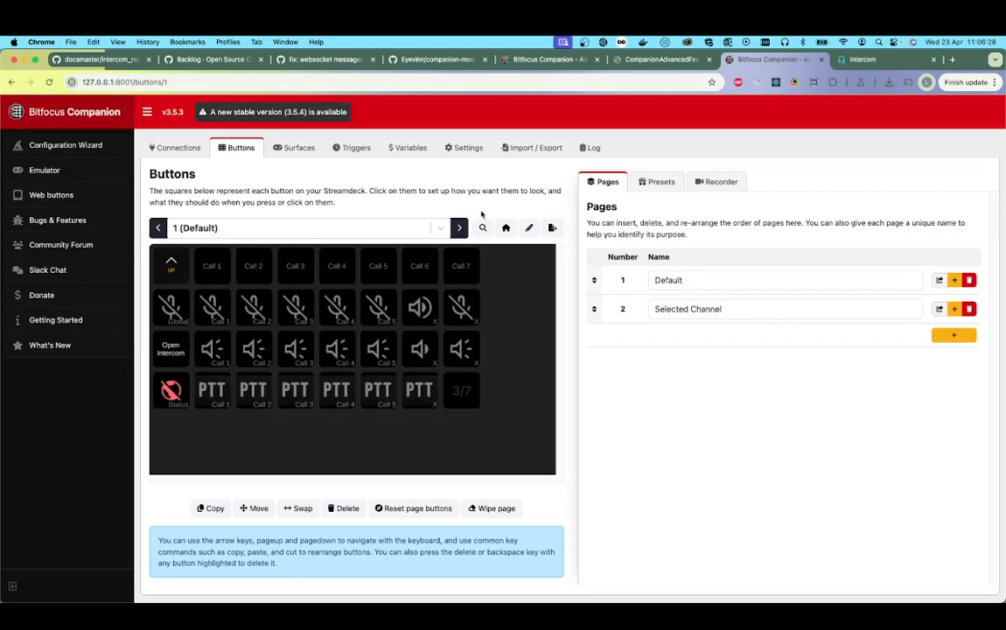
Step: Delete the existing Open_Intercom connection
{"action": "left_click", "coordinate": [169, 149]}
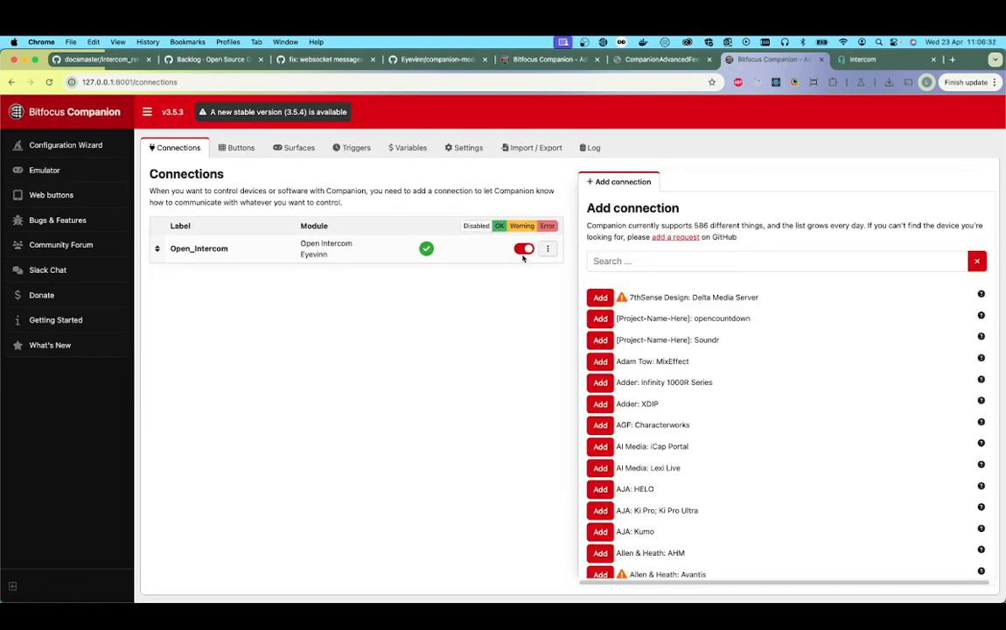
{"action": "left_click", "coordinate": [549, 250]}
{"action": "left_click", "coordinate": [541, 263]}
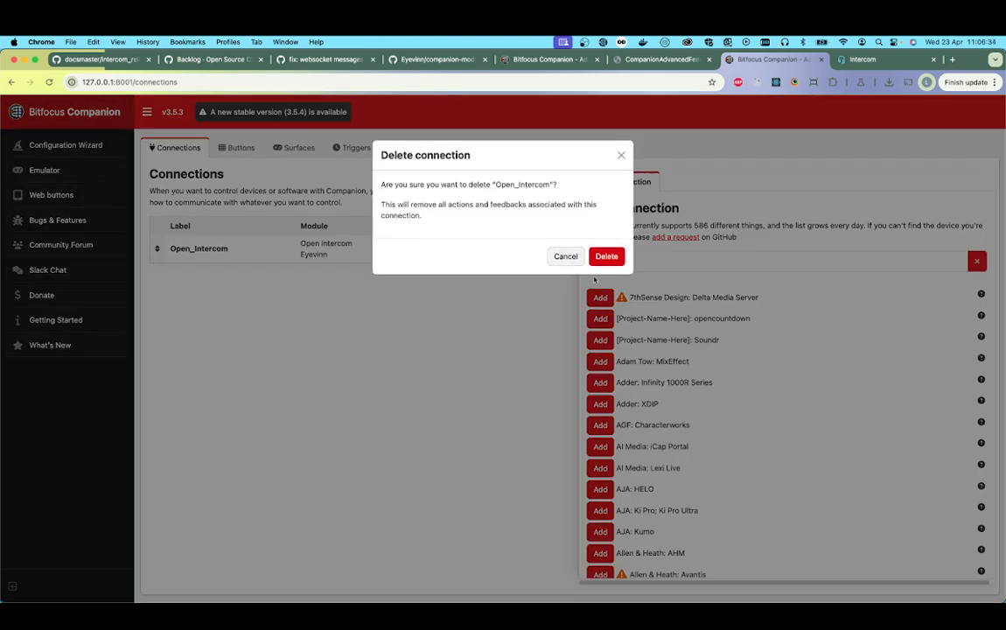
{"action": "left_click", "coordinate": [605, 254]}
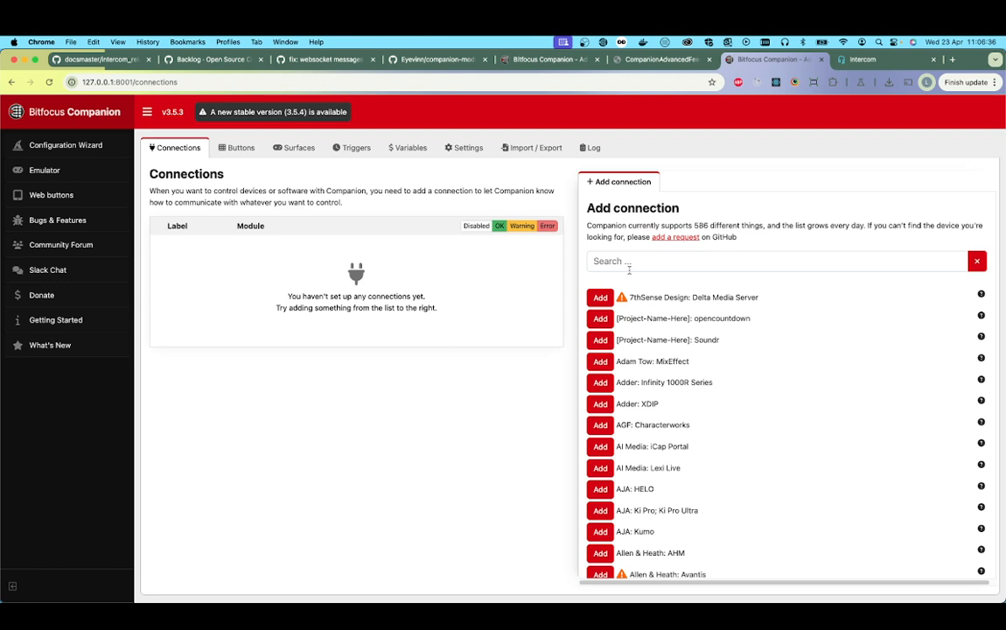
Step: Search the available connections for Eyevinn, add Eyevinn: Open Intercom and save its default configuration
{"action": "left_click", "coordinate": [660, 261]}
{"action": "type", "text": "Eyevinn"}
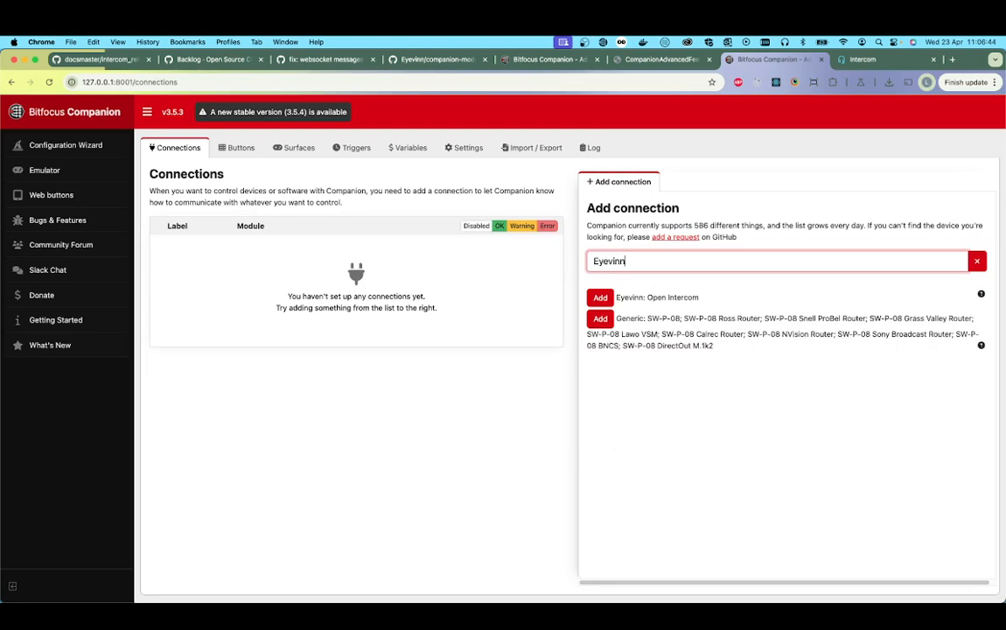
{"action": "left_click", "coordinate": [600, 297]}
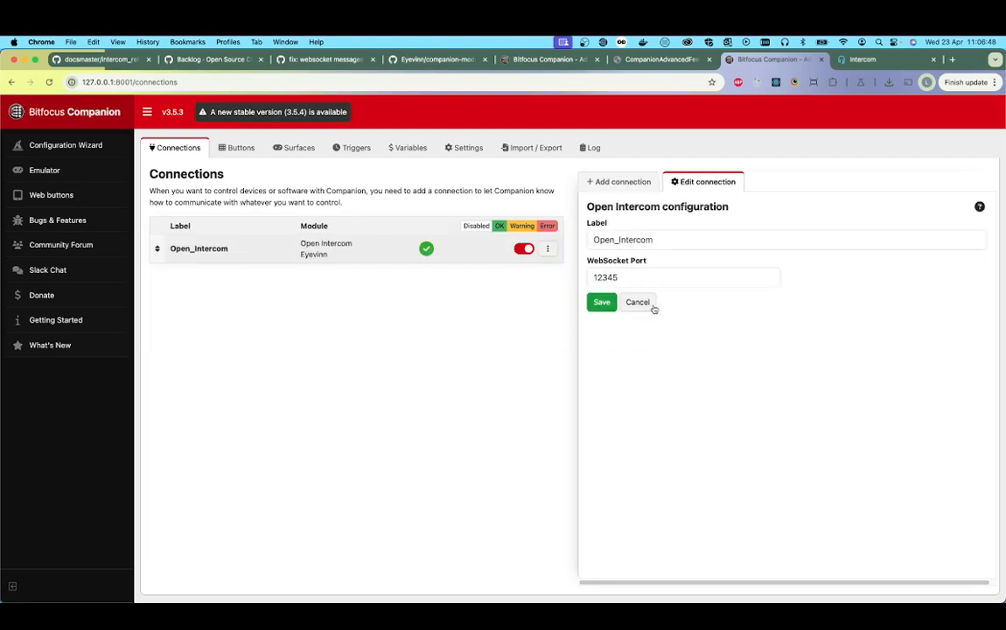
{"action": "left_click_drag", "start_coordinate": [634, 281], "coordinate": [587, 281]}
{"action": "left_click", "coordinate": [593, 302]}
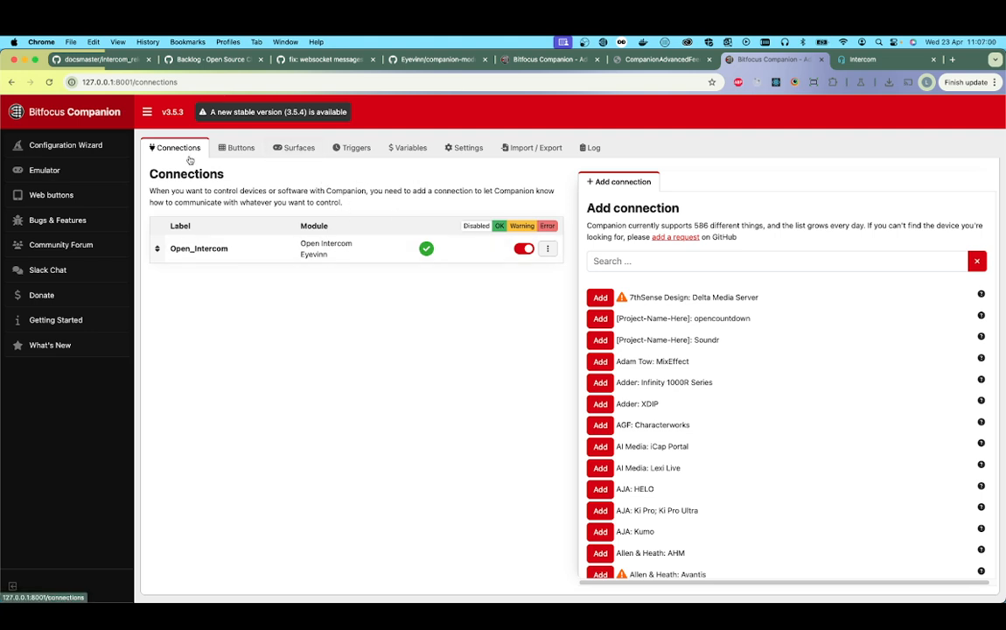
Step: Import DefaultConfig.companionconfig from the module's configs folder as a full reset and import, and dismiss the welcome wizard
{"action": "left_click", "coordinate": [300, 150]}
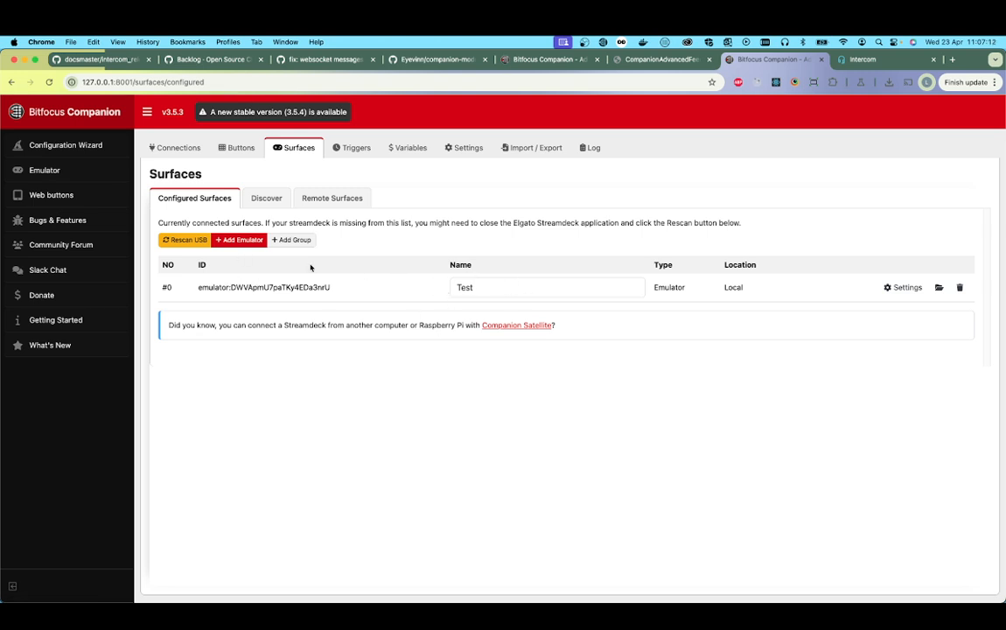
{"action": "left_click", "coordinate": [240, 149]}
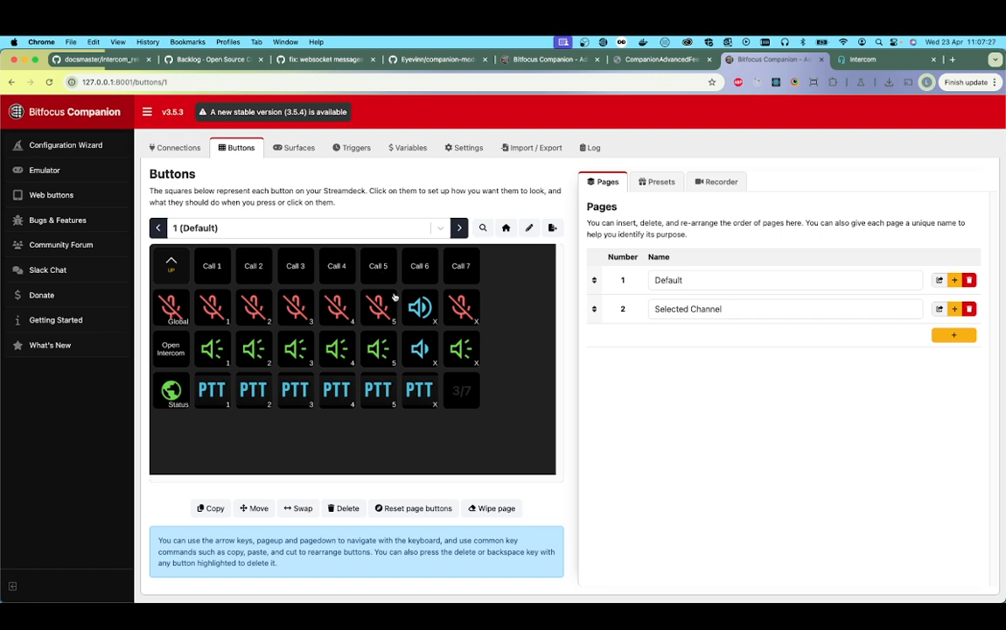
{"action": "left_click", "coordinate": [533, 149]}
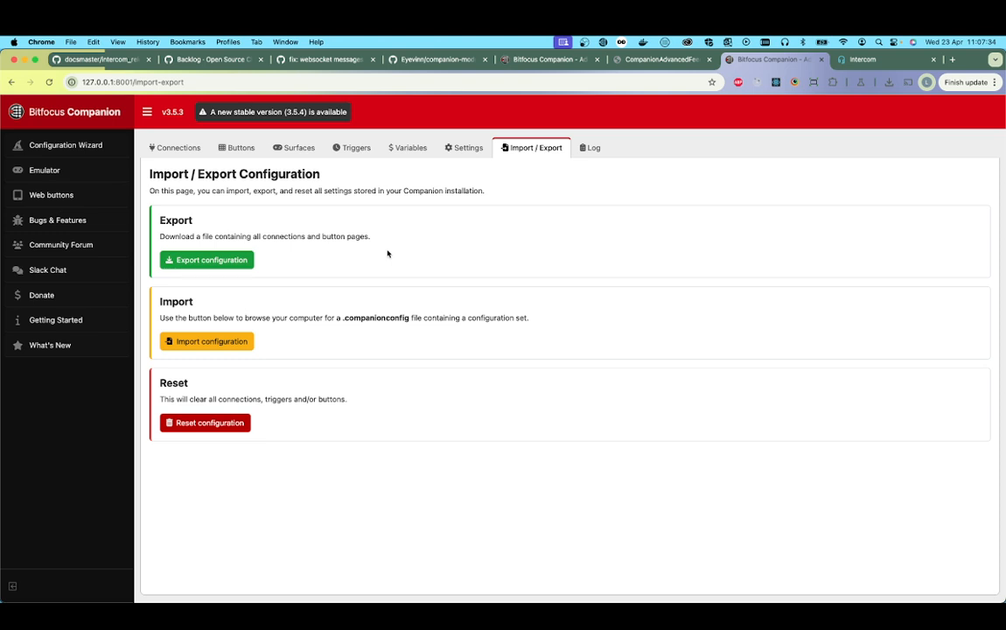
{"action": "left_click", "coordinate": [227, 343]}
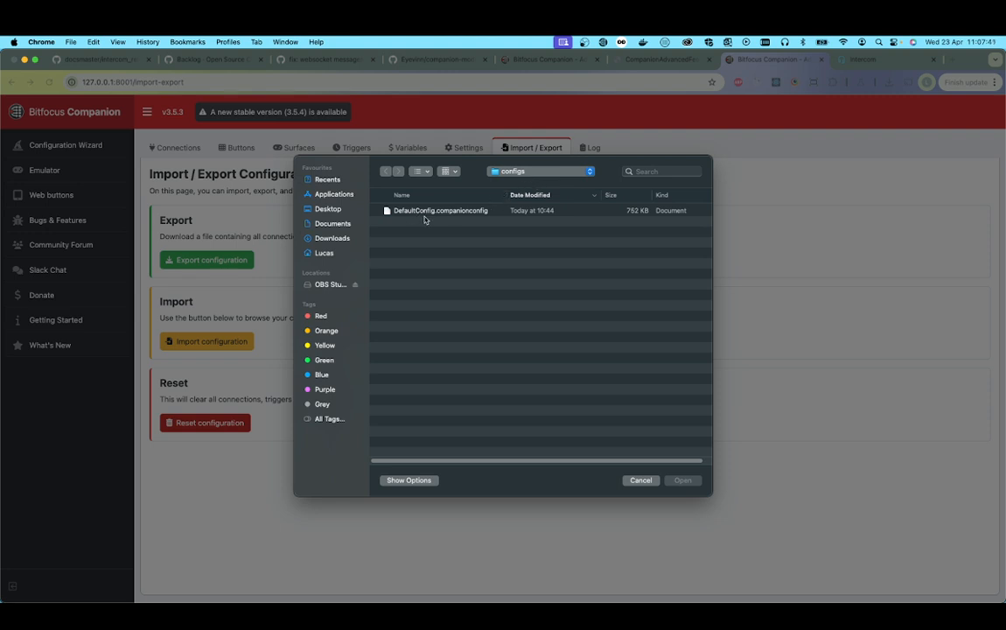
{"action": "left_click", "coordinate": [324, 253]}
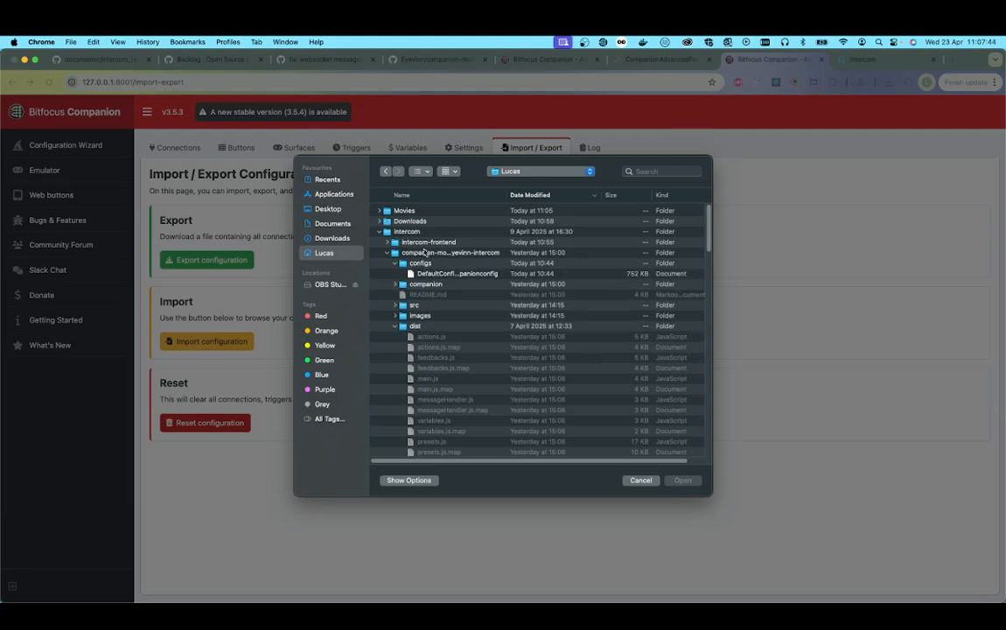
{"action": "left_click", "coordinate": [426, 254]}
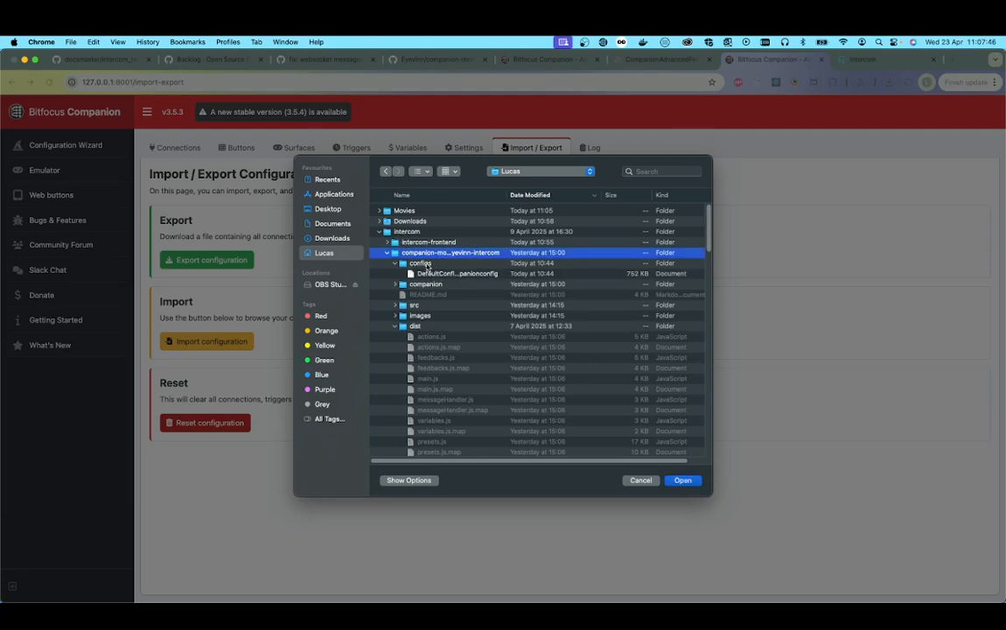
{"action": "left_click", "coordinate": [432, 274]}
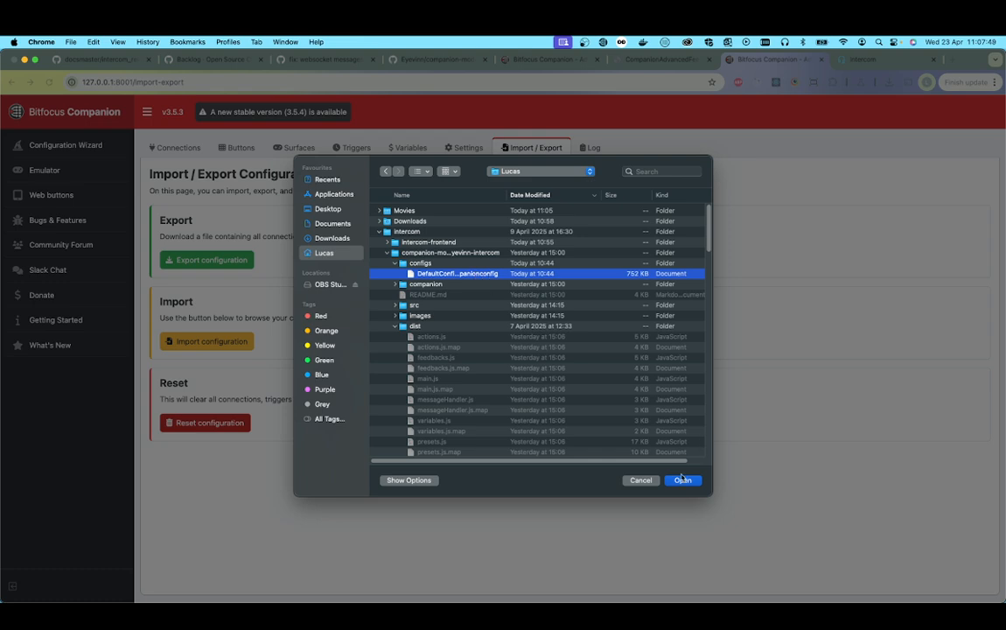
{"action": "left_click", "coordinate": [682, 481]}
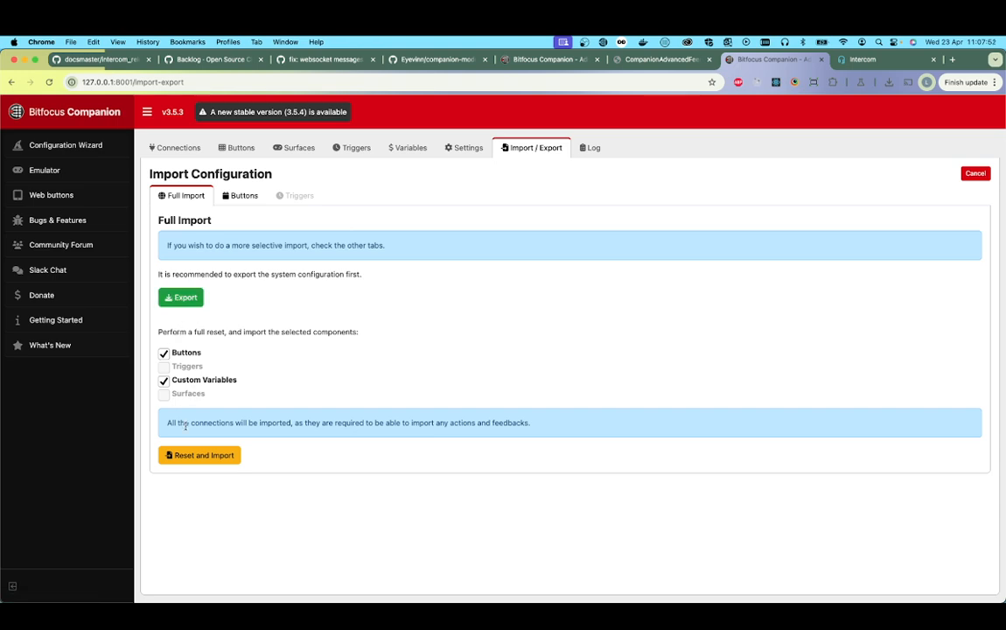
{"action": "left_click", "coordinate": [204, 455]}
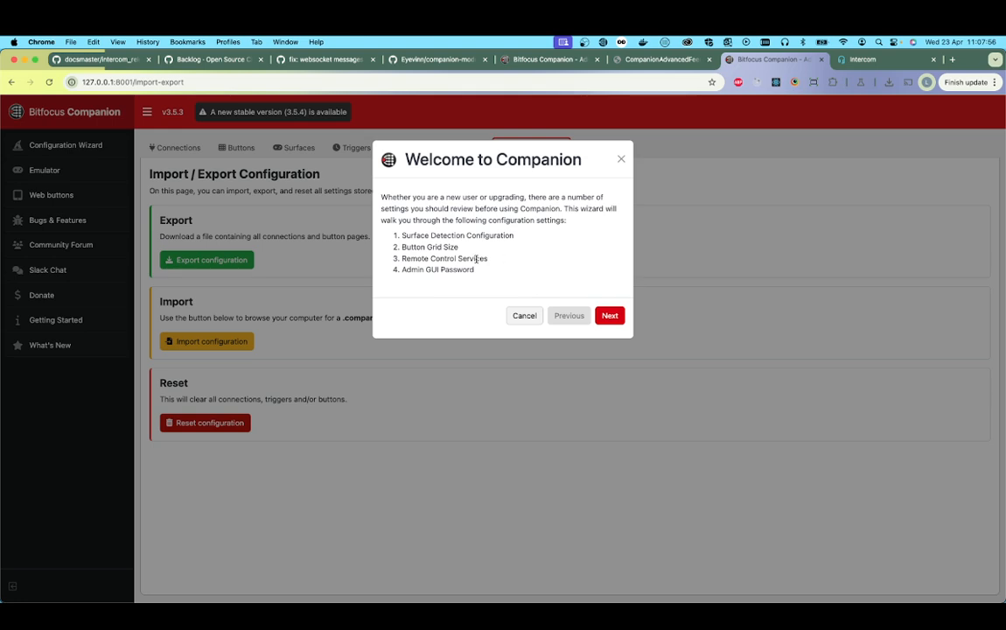
{"action": "left_click", "coordinate": [524, 315]}
Step: Review the imported Default and Selected Channel button pages
{"action": "left_click", "coordinate": [234, 153]}
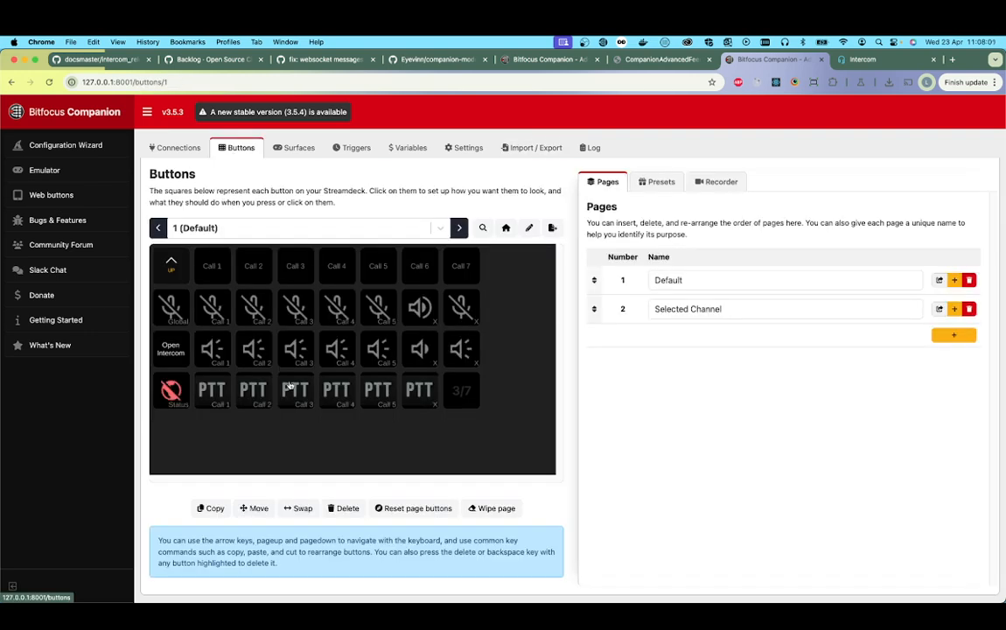
{"action": "left_click", "coordinate": [459, 227]}
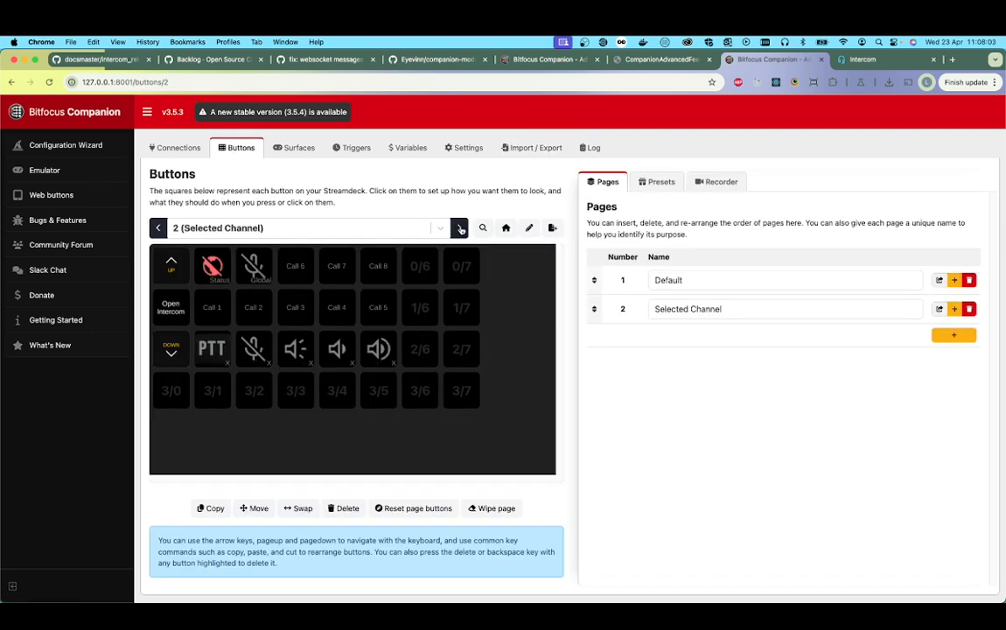
{"action": "left_click", "coordinate": [157, 227]}
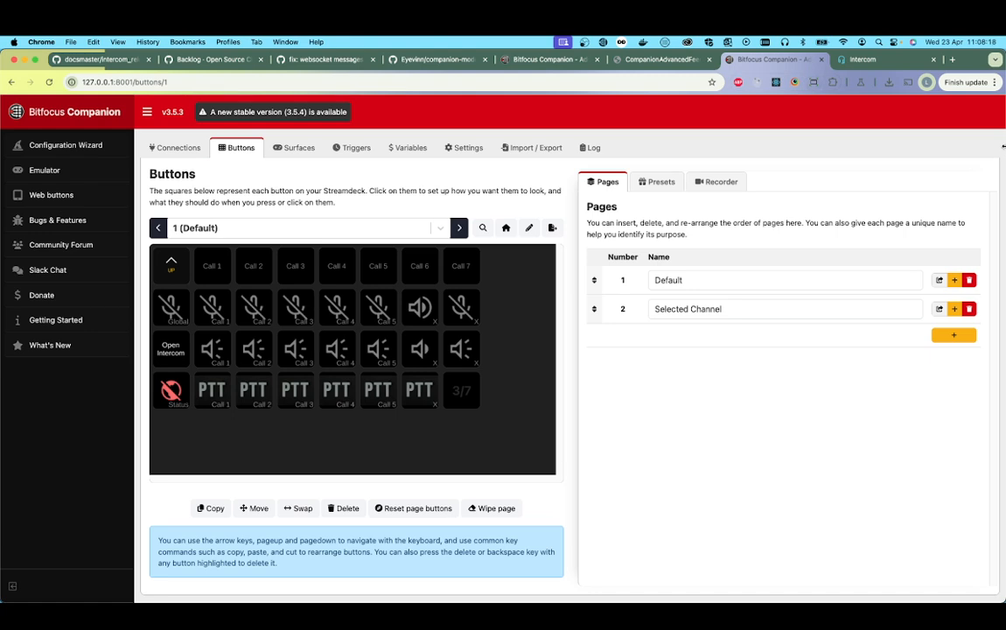
Step: Separate the Intercom page into its own browser window and arrange it side by side with Companion
{"action": "left_click_drag", "start_coordinate": [1004, 147], "coordinate": [521, 147]}
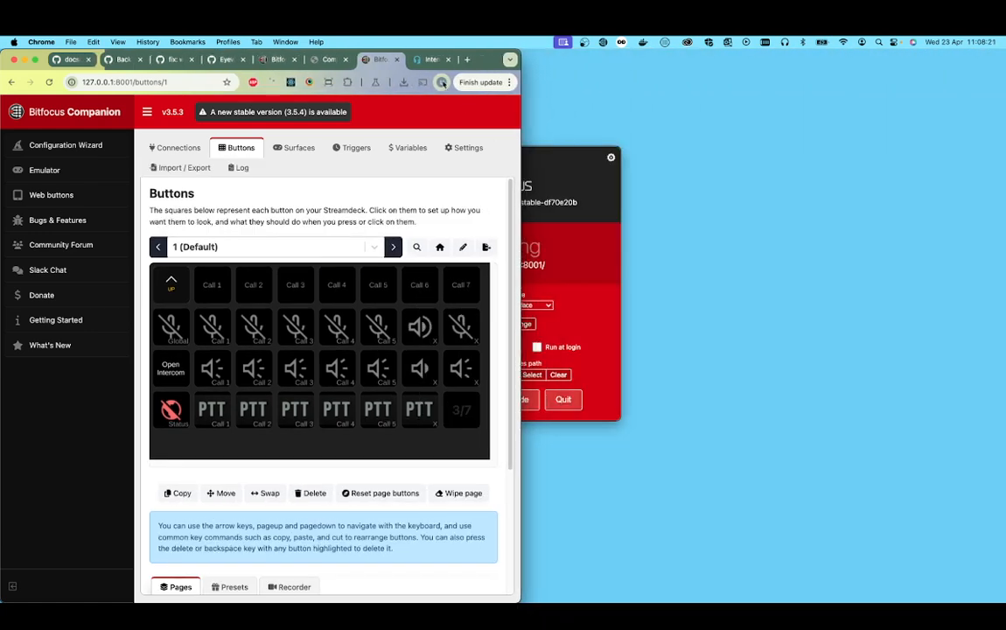
{"action": "left_click_drag", "start_coordinate": [431, 58], "coordinate": [551, 58]}
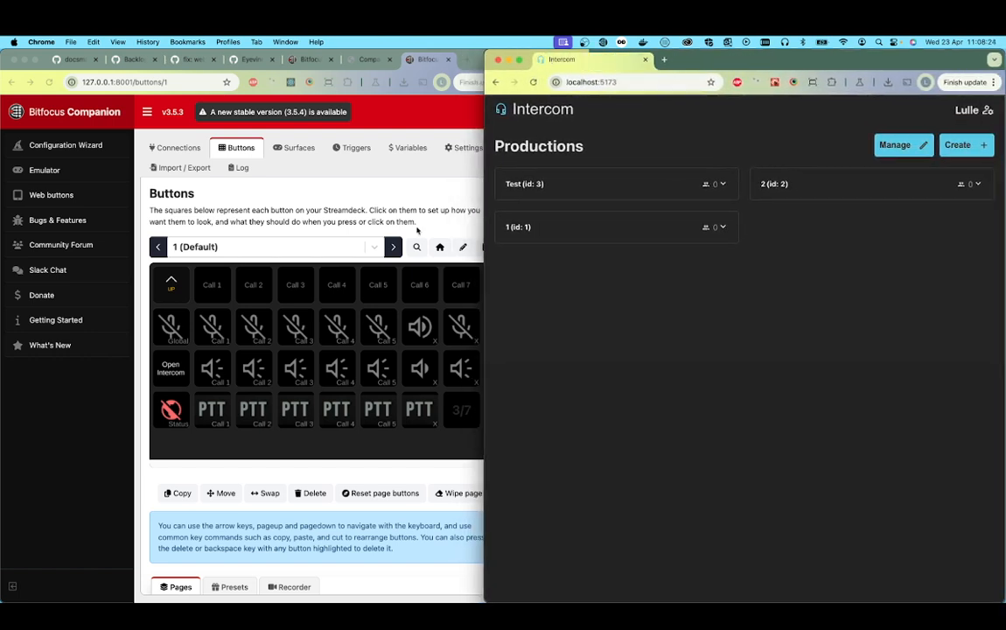
{"action": "left_click_drag", "start_coordinate": [484, 241], "coordinate": [518, 242]}
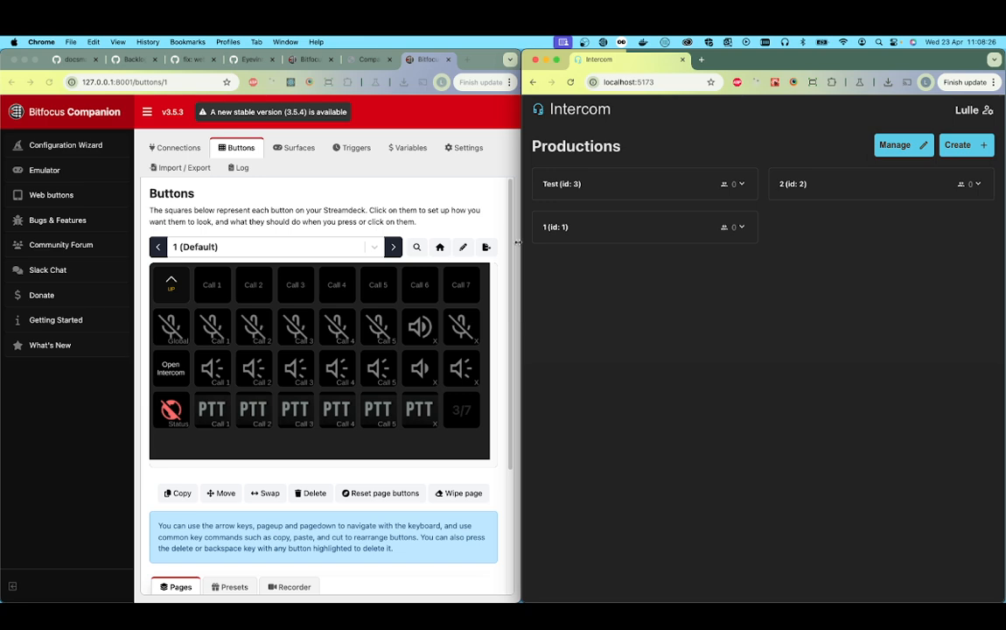
{"action": "left_click", "coordinate": [373, 178]}
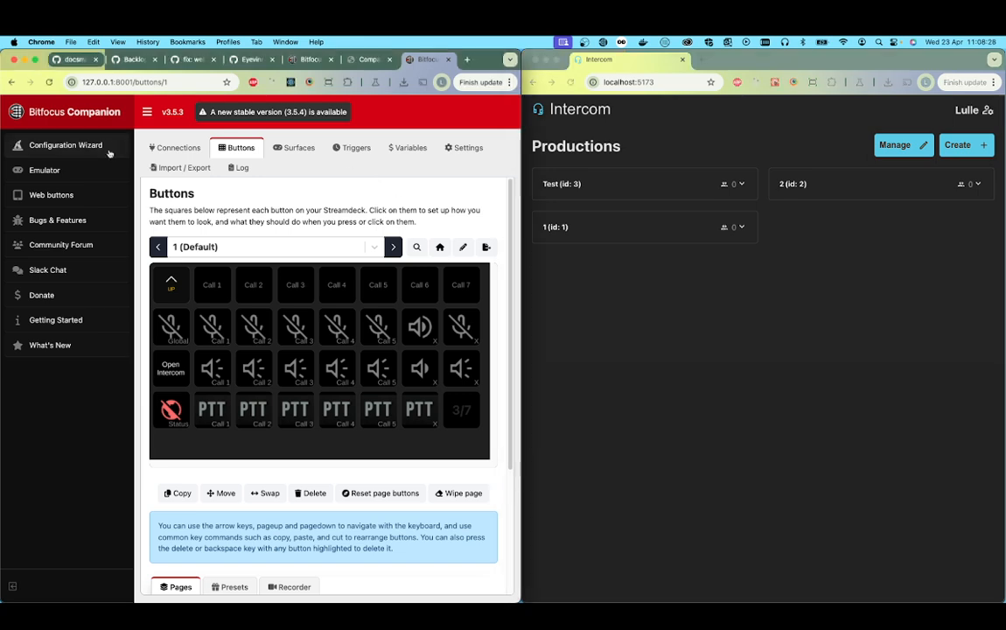
{"action": "left_click", "coordinate": [54, 172]}
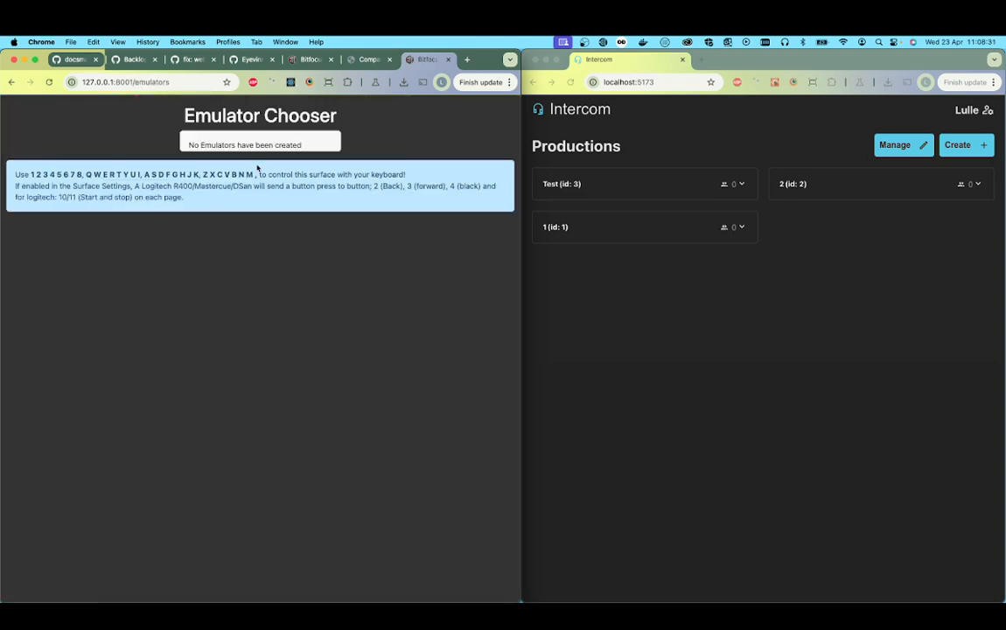
{"action": "left_click", "coordinate": [11, 81]}
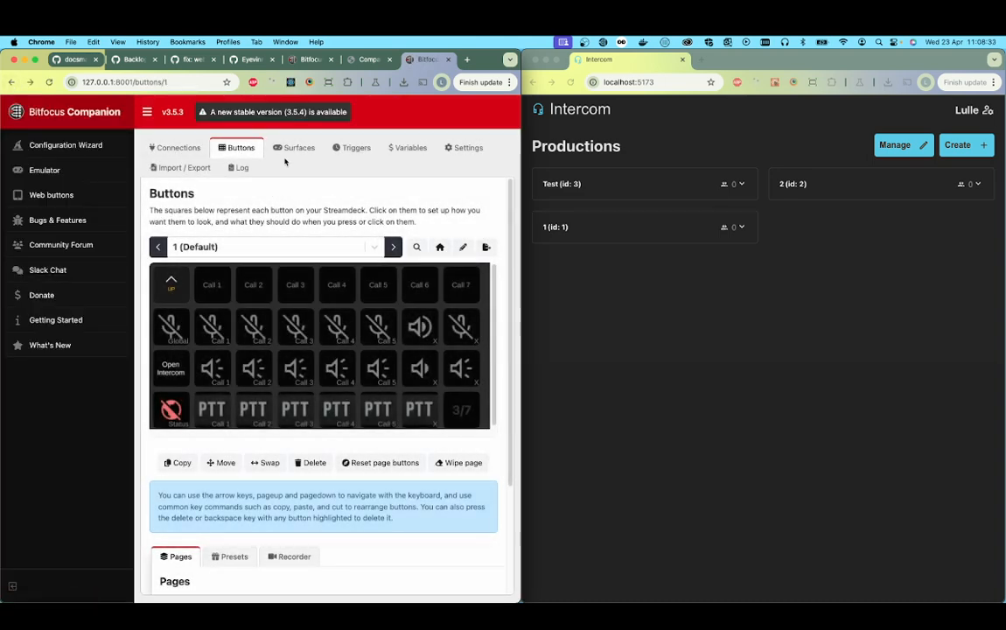
Step: Add an emulator surface in Companion, name it "s" and open it in the emulator view
{"action": "left_click", "coordinate": [298, 147]}
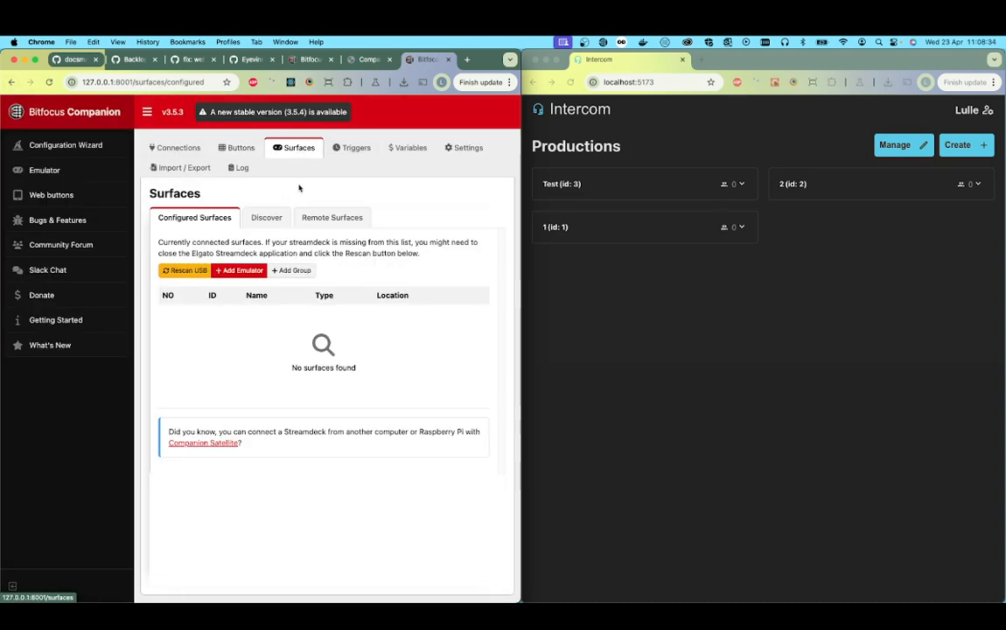
{"action": "left_click", "coordinate": [247, 271]}
{"action": "left_click", "coordinate": [320, 323]}
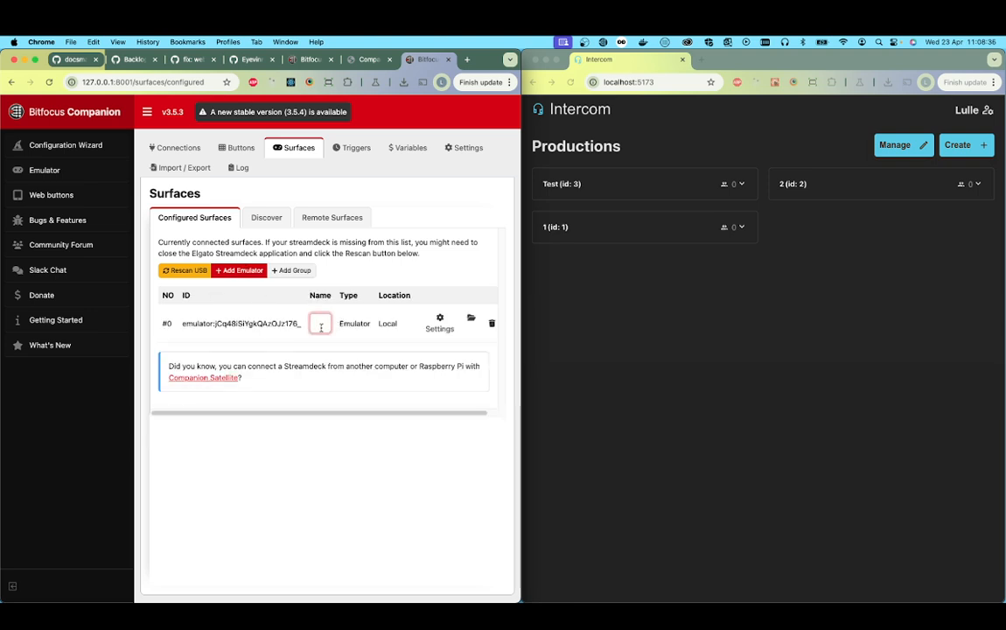
{"action": "type", "text": "st"}
{"action": "left_click", "coordinate": [424, 470]}
{"action": "left_click", "coordinate": [29, 172]}
{"action": "left_click", "coordinate": [261, 232]}
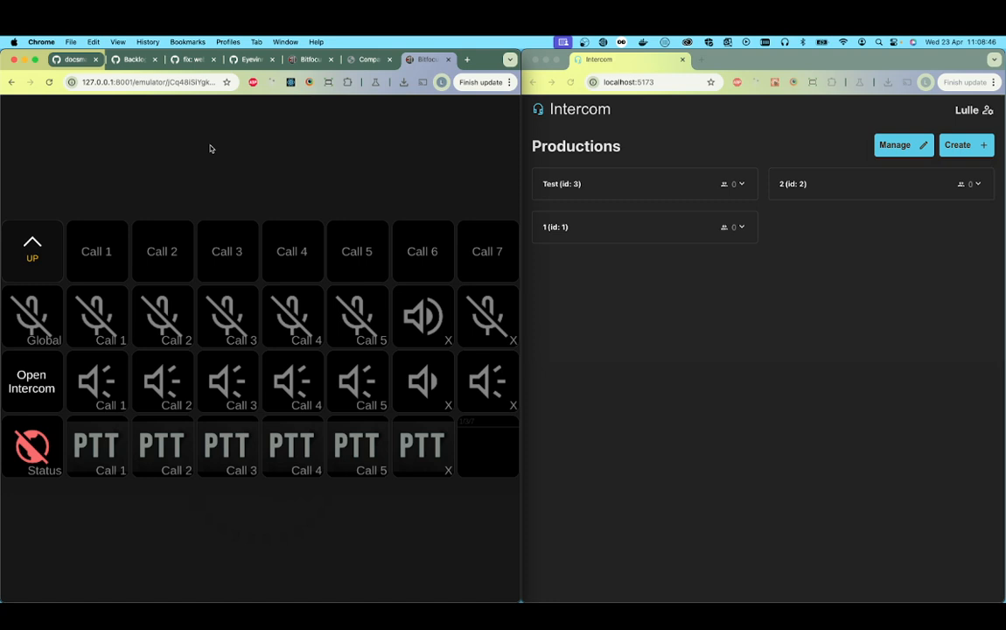
Step: Expand the Test production and join its Camera1 line
{"action": "left_click", "coordinate": [755, 300]}
{"action": "left_click", "coordinate": [660, 185]}
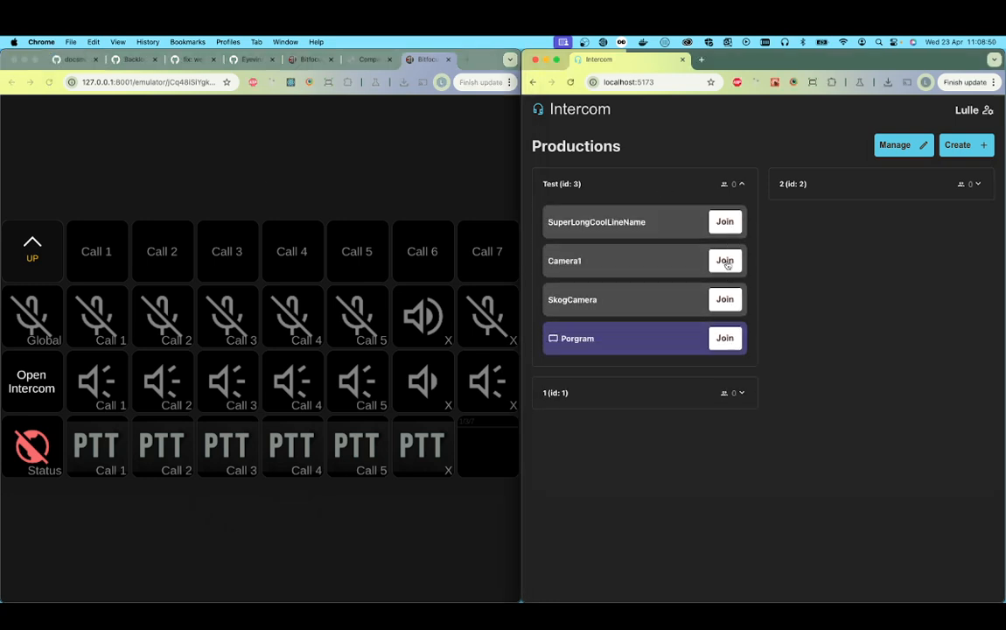
{"action": "left_click", "coordinate": [726, 261]}
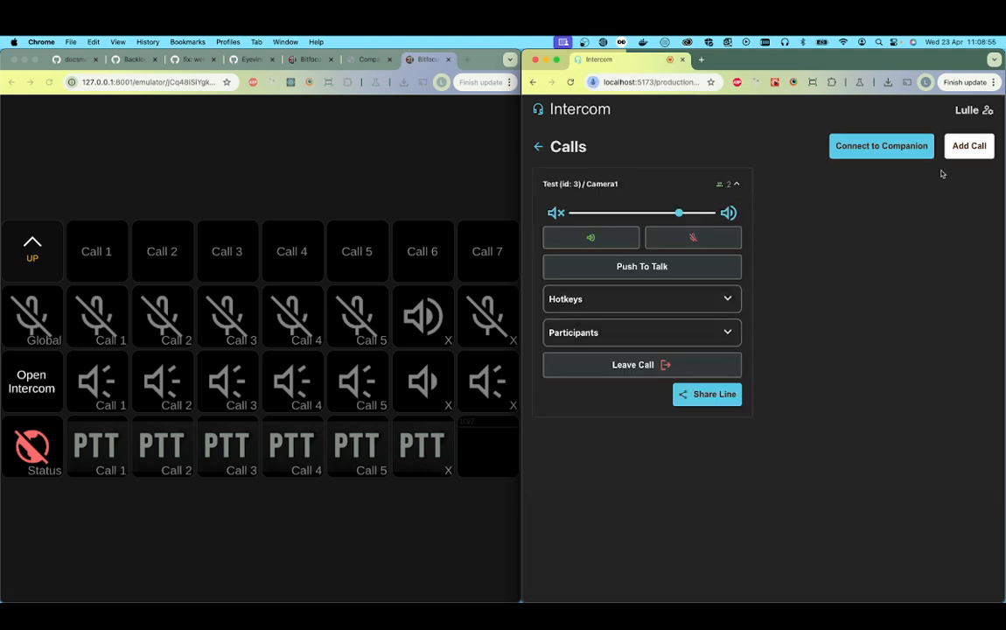
Step: Add a second call in the Test production on the SkogCamera line
{"action": "left_click", "coordinate": [963, 154]}
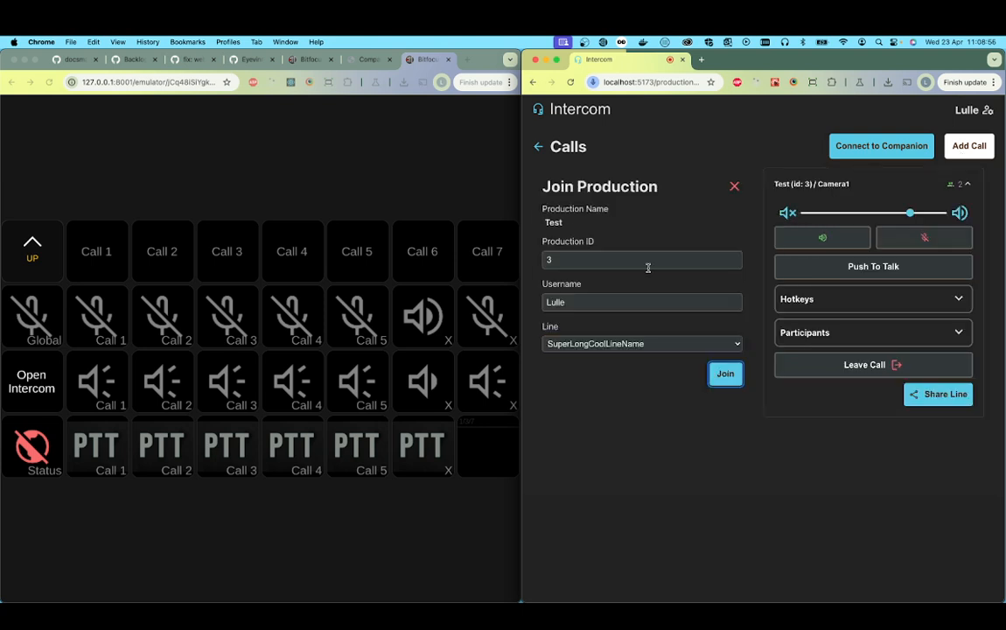
{"action": "left_click", "coordinate": [604, 345]}
{"action": "left_click", "coordinate": [602, 373]}
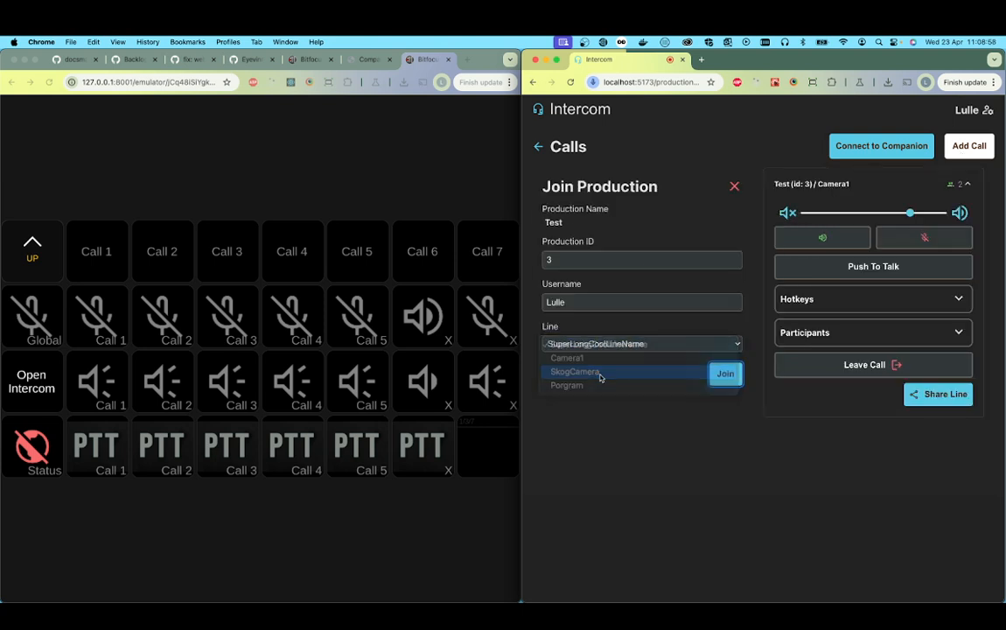
{"action": "left_click", "coordinate": [726, 373]}
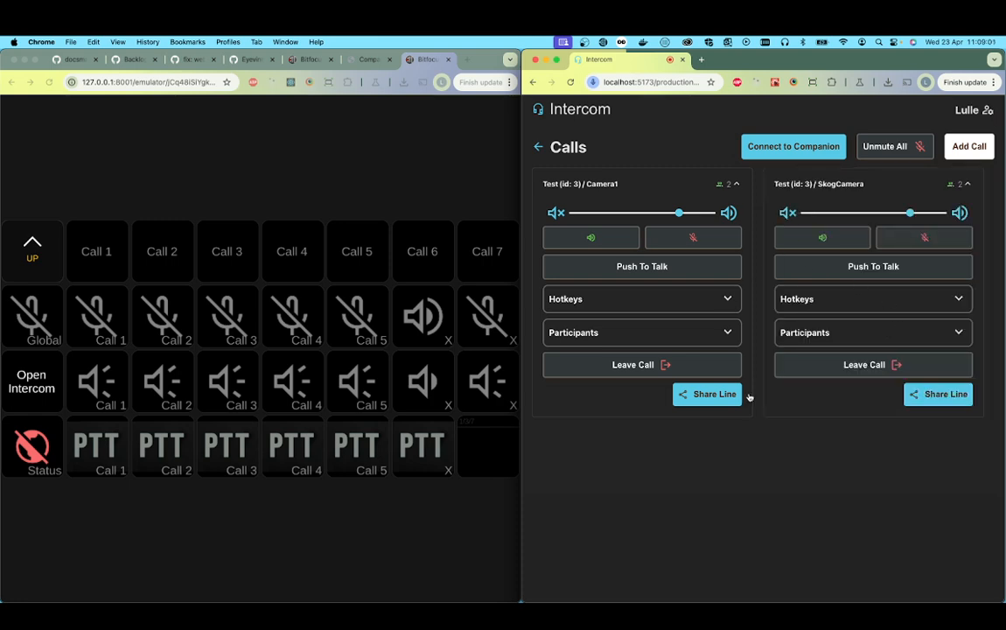
Step: Connect the Intercom calls to Companion through the WebSocket URL ws://localhost:12345
{"action": "left_click", "coordinate": [694, 240]}
{"action": "left_click", "coordinate": [905, 238]}
{"action": "left_click", "coordinate": [788, 149]}
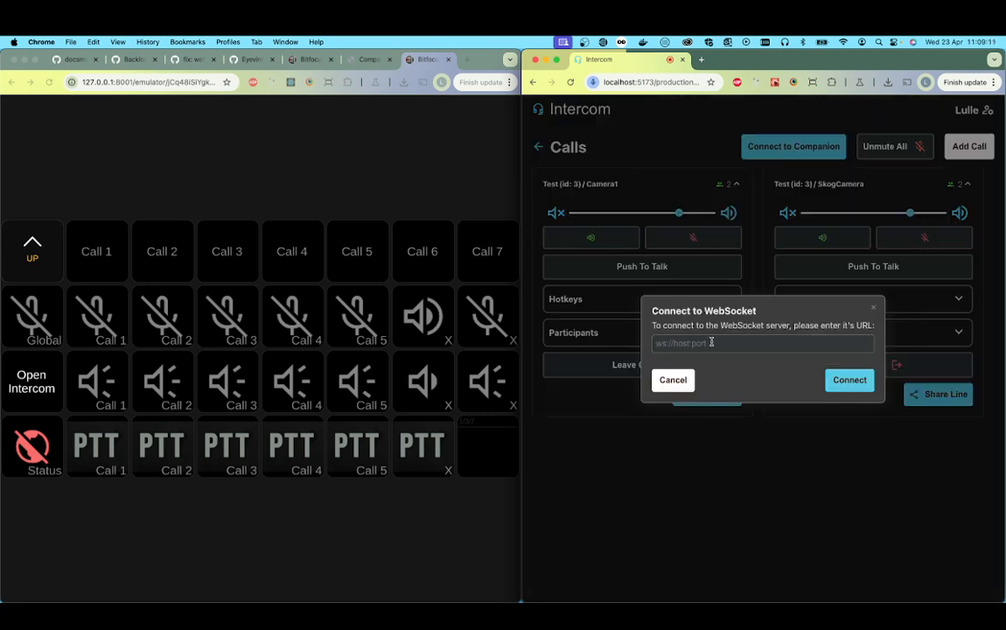
{"action": "left_click", "coordinate": [712, 342]}
{"action": "type", "text": "ws:"}
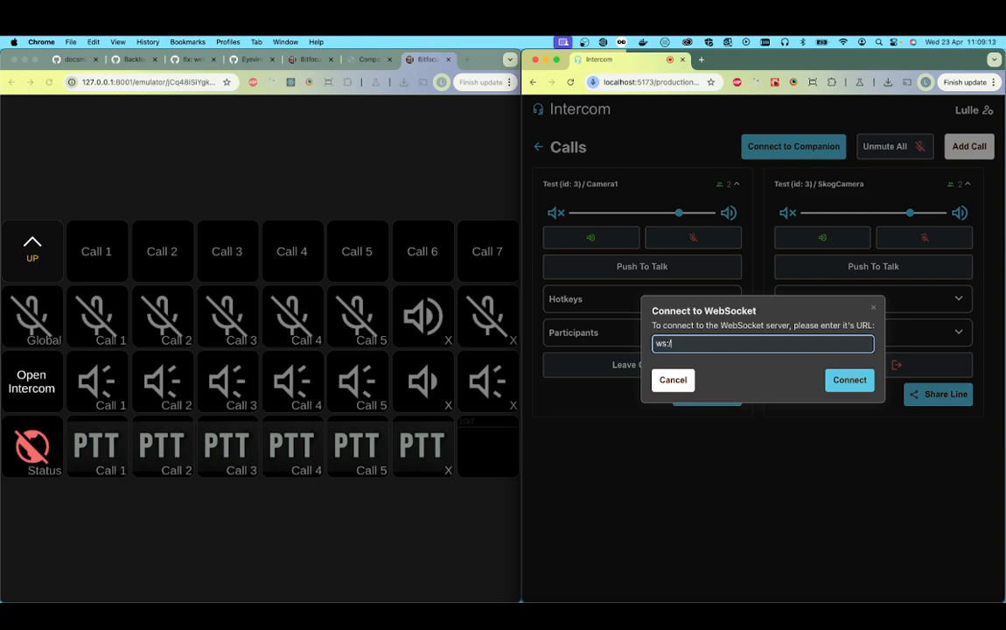
{"action": "type", "text": "//localhost:12345"}
{"action": "left_click", "coordinate": [847, 385]}
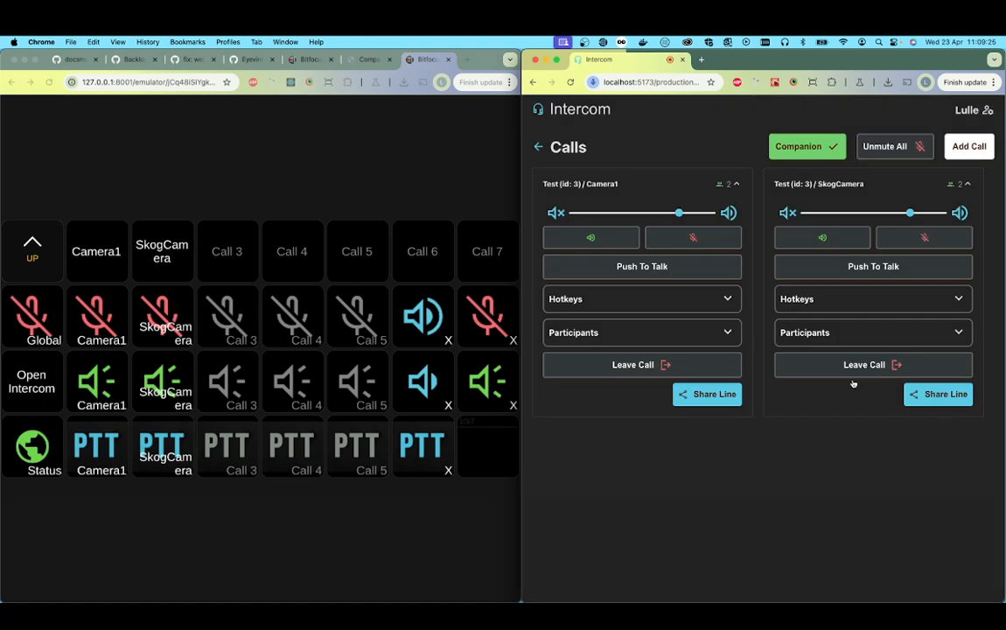
Step: From the emulator, toggle the SkogCamera and Camera1 microphones on and off, and Camera1's audio output off and on
{"action": "left_click", "coordinate": [289, 155]}
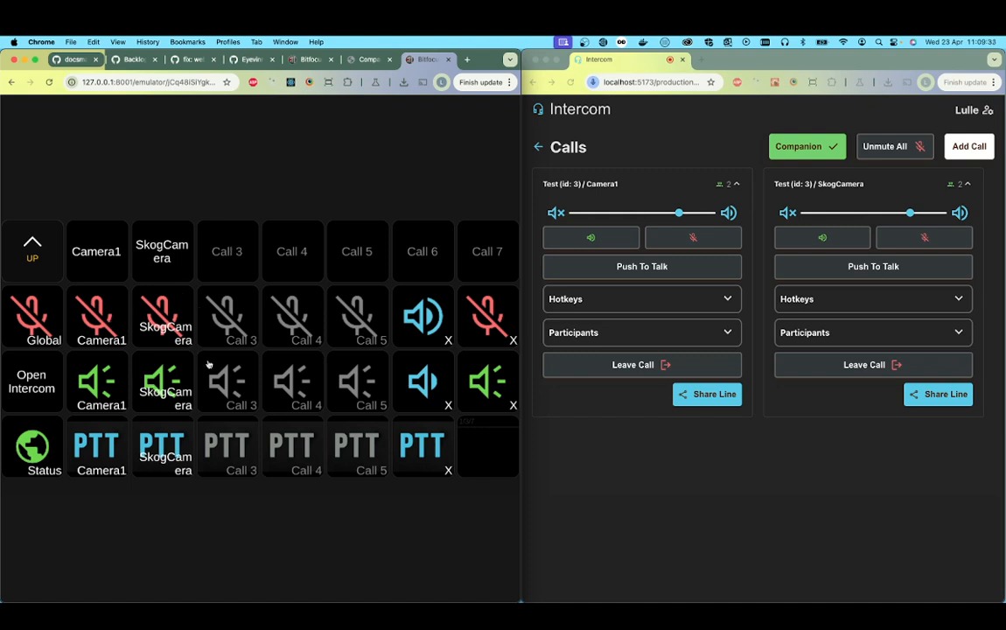
{"action": "left_click", "coordinate": [168, 317]}
{"action": "left_click", "coordinate": [167, 317]}
{"action": "left_click", "coordinate": [103, 321]}
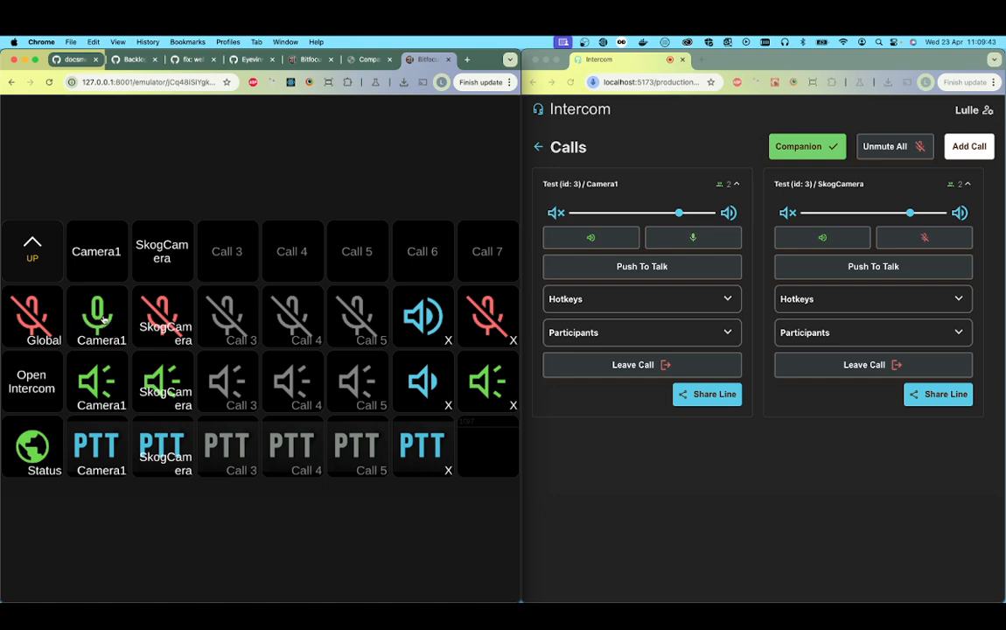
{"action": "left_click", "coordinate": [103, 321]}
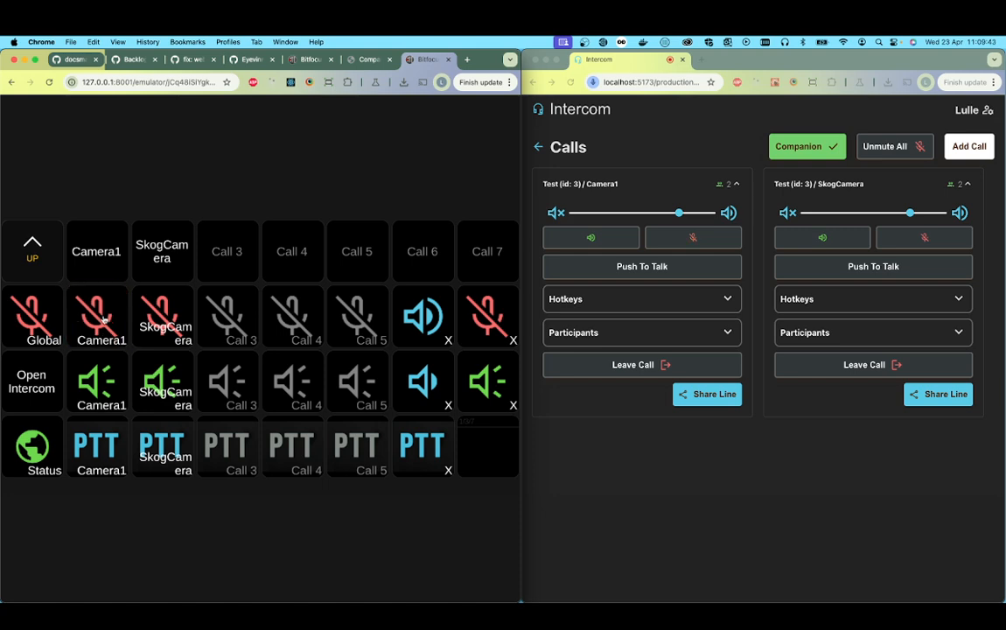
{"action": "left_click", "coordinate": [112, 392]}
{"action": "left_click", "coordinate": [112, 392]}
Step: Trigger Camera1's push-to-talk from the emulator, and unmute and re-mute all calls with the Global microphone control
{"action": "left_click", "coordinate": [102, 454]}
{"action": "left_click", "coordinate": [33, 317]}
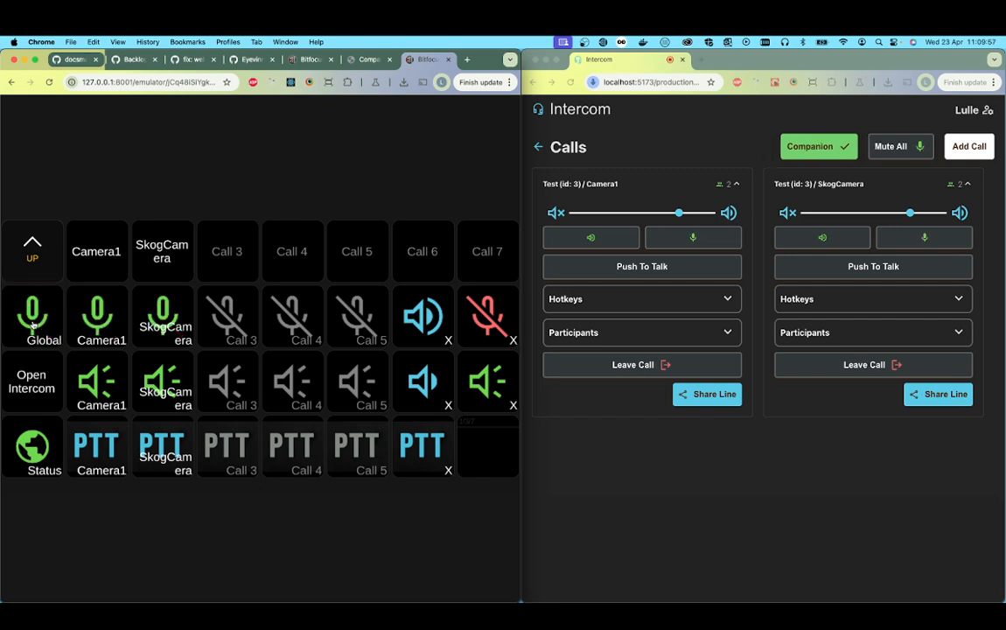
{"action": "left_click", "coordinate": [33, 319]}
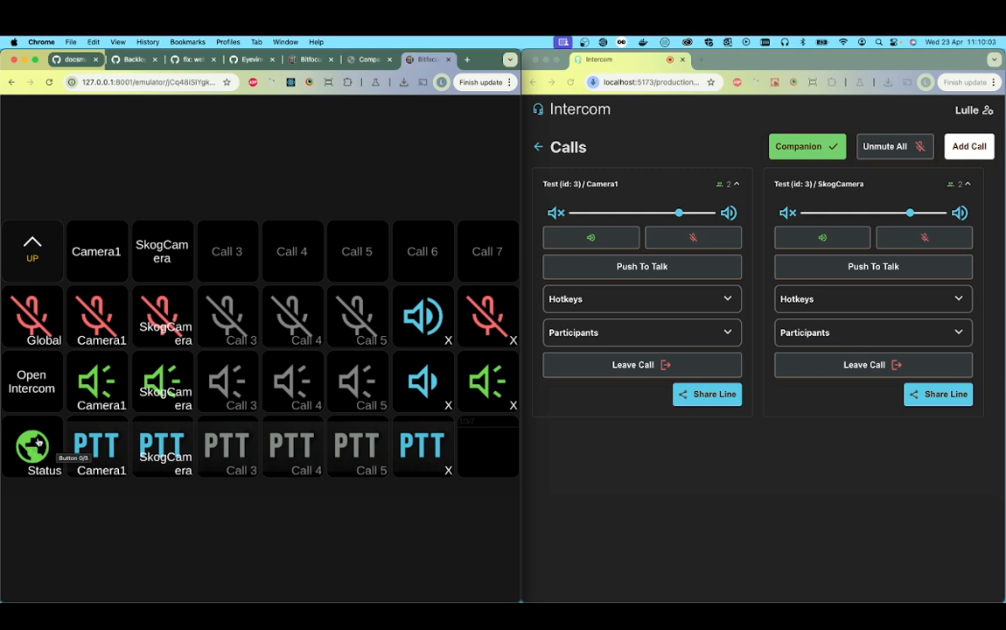
Step: Leave the SkogCamera call in Intercom and confirm leaving
{"action": "left_click", "coordinate": [785, 425]}
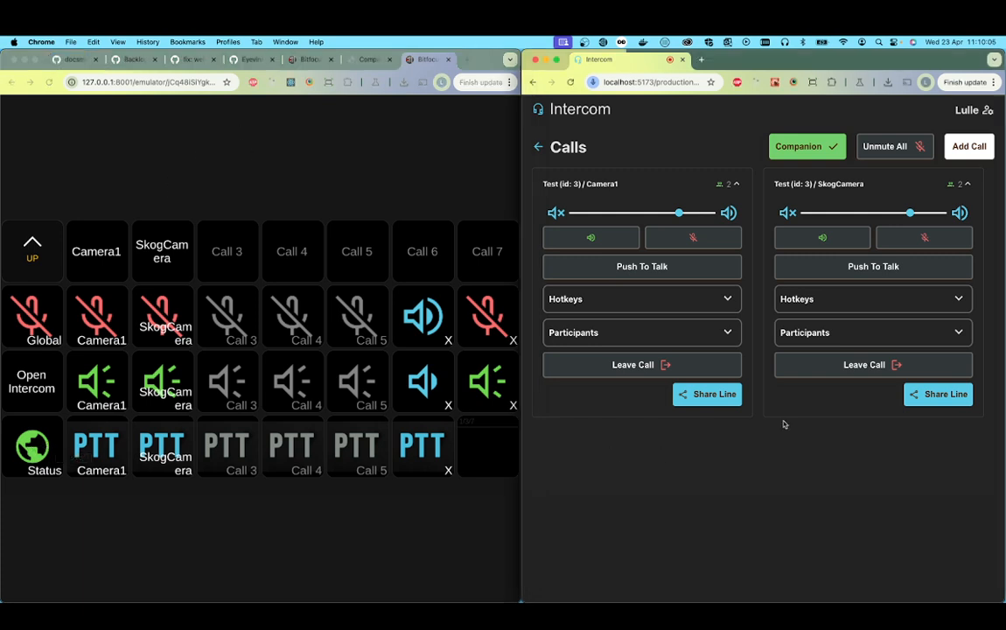
{"action": "left_click", "coordinate": [873, 364]}
{"action": "left_click", "coordinate": [823, 372]}
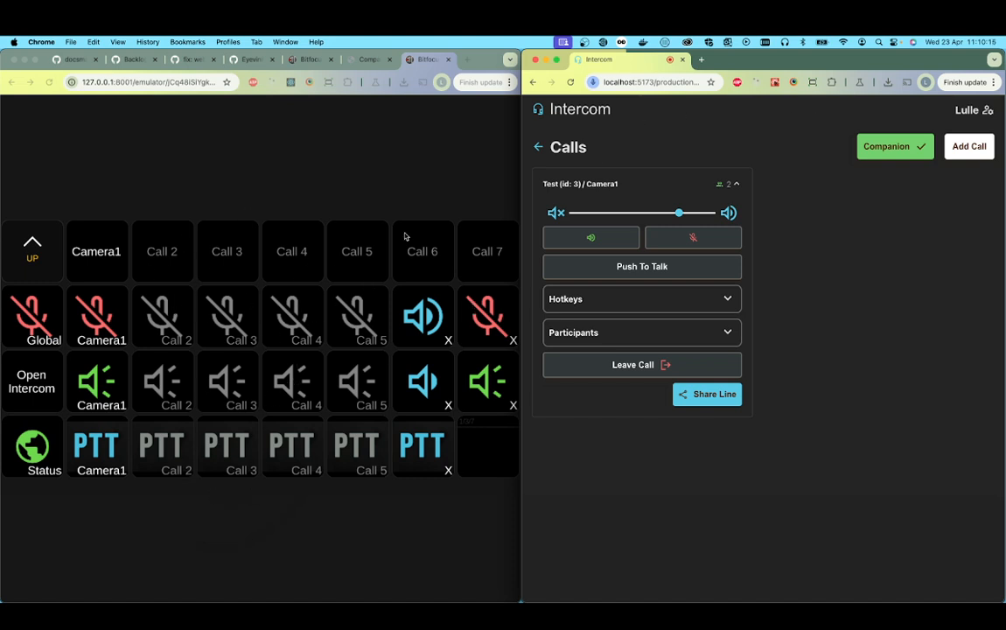
Step: Add a new call on the SkogCamera line of the Test production
{"action": "left_click", "coordinate": [970, 147]}
{"action": "left_click", "coordinate": [588, 344]}
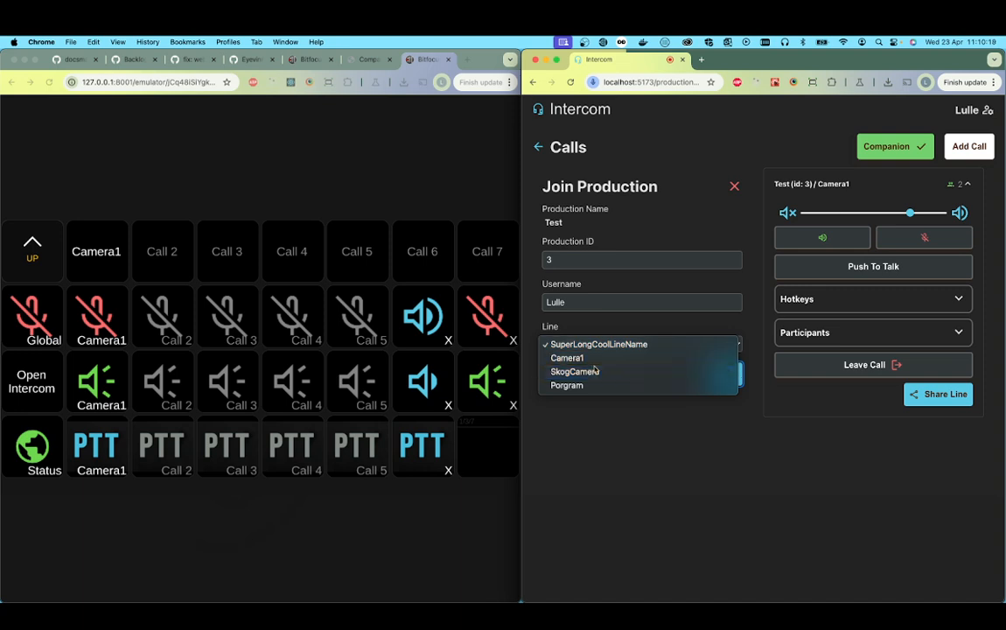
{"action": "left_click", "coordinate": [594, 371]}
{"action": "left_click", "coordinate": [726, 373]}
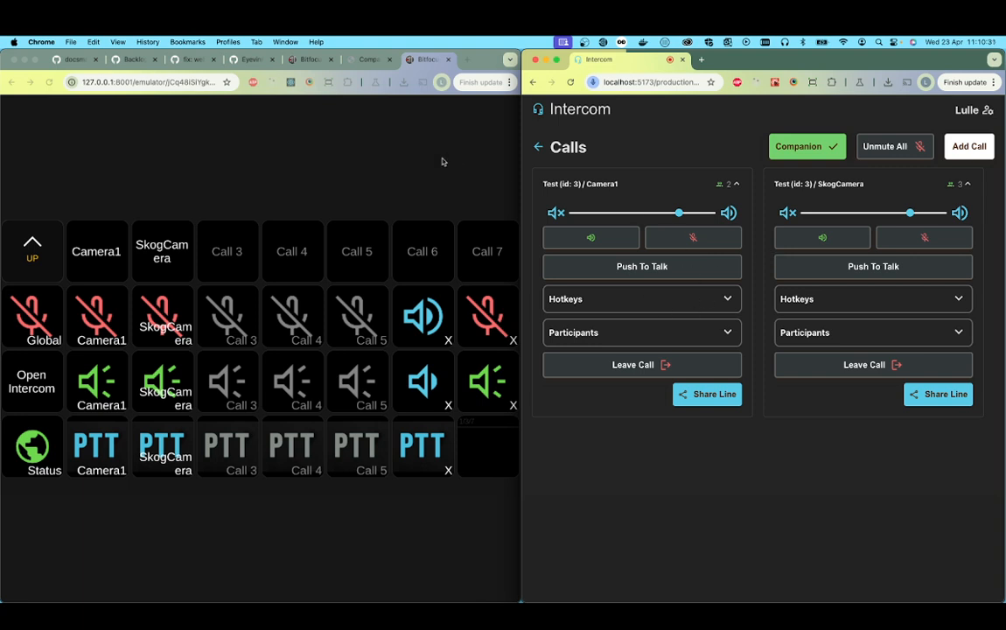
Step: Unmute Camera1 and SkogCamera from the emulator with the Intercom window minimized, and bring that window back
{"action": "left_click", "coordinate": [490, 173]}
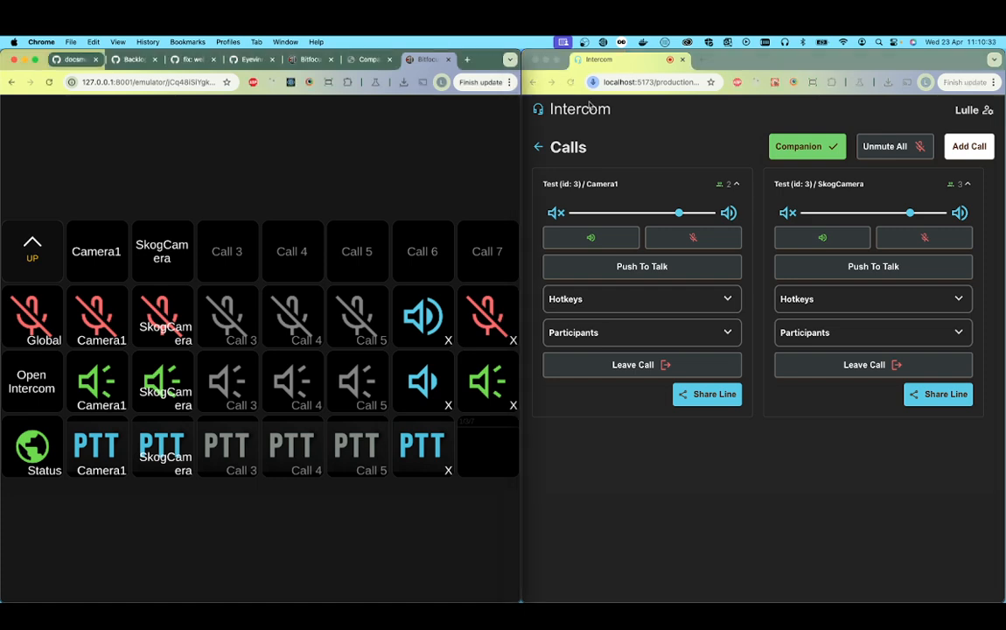
{"action": "left_click", "coordinate": [637, 65]}
{"action": "left_click", "coordinate": [546, 60]}
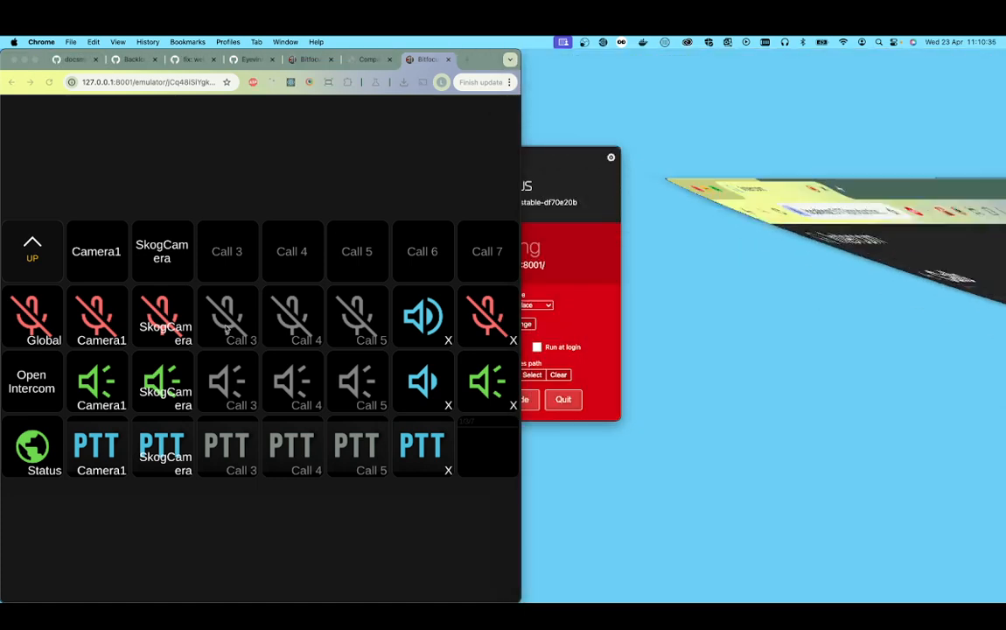
{"action": "left_click", "coordinate": [140, 296]}
{"action": "key", "text": "ctrl+Up"}
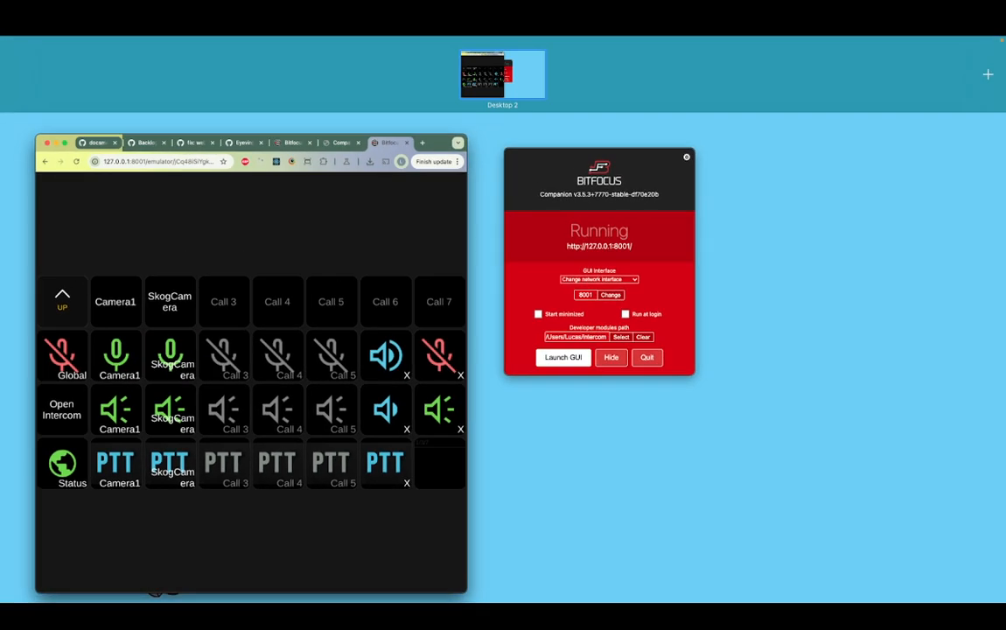
{"action": "key", "text": "ctrl+Up"}
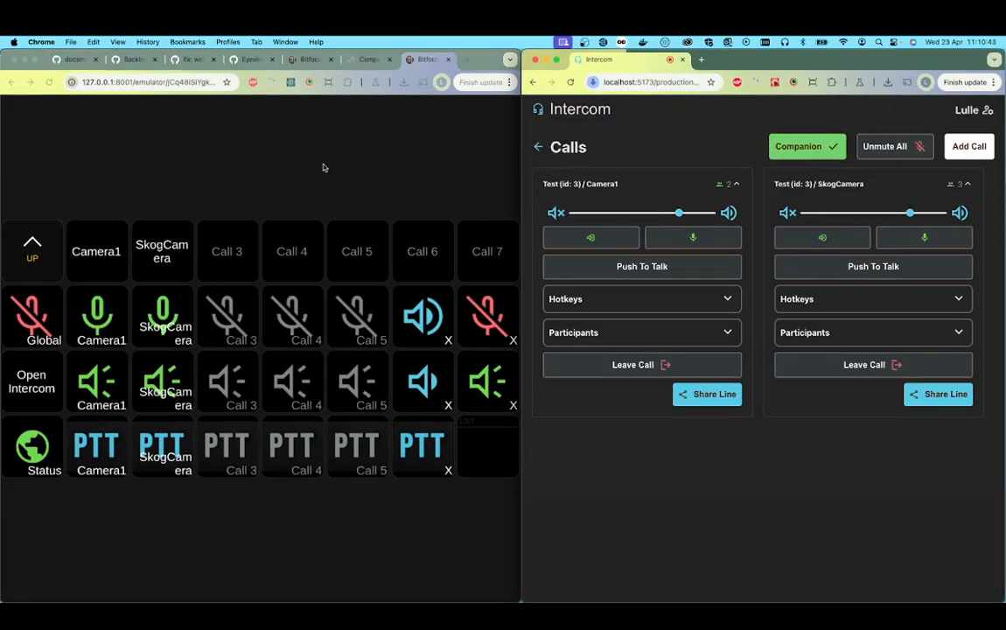
Step: Mute the Camera1 and SkogCamera microphones again from the emulator
{"action": "left_click", "coordinate": [292, 151]}
{"action": "left_click", "coordinate": [88, 301]}
{"action": "left_click", "coordinate": [166, 324]}
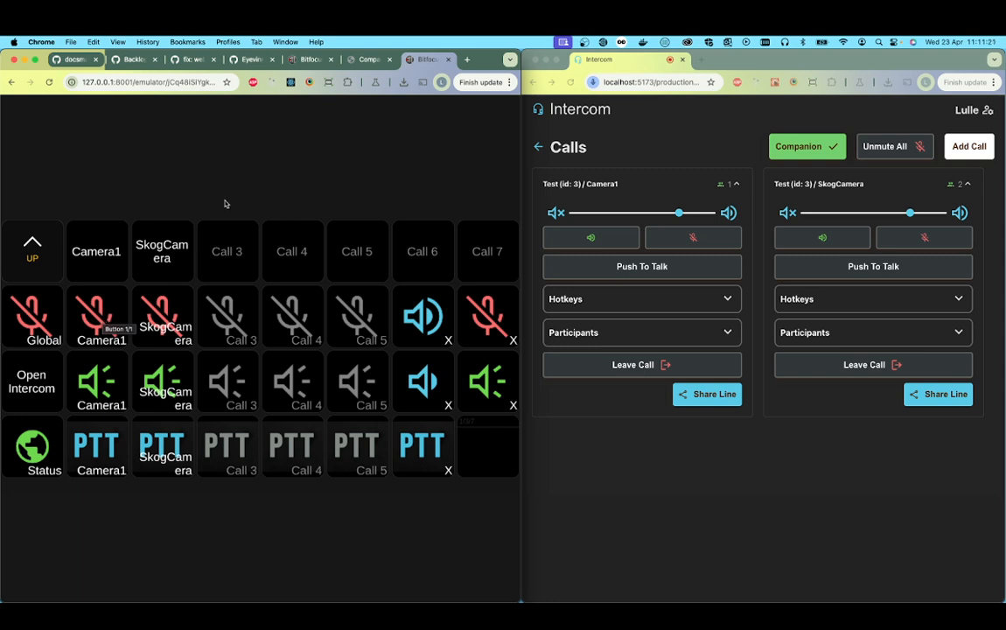
Step: Switch the emulator to the Selected Channel page and select Camera1
{"action": "left_click", "coordinate": [31, 249]}
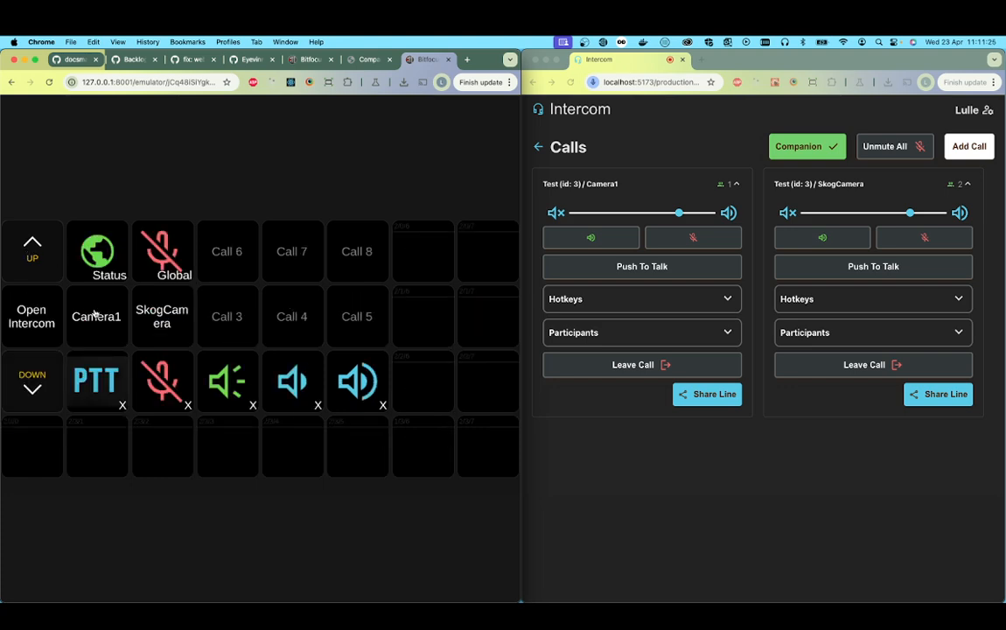
{"action": "left_click", "coordinate": [94, 315]}
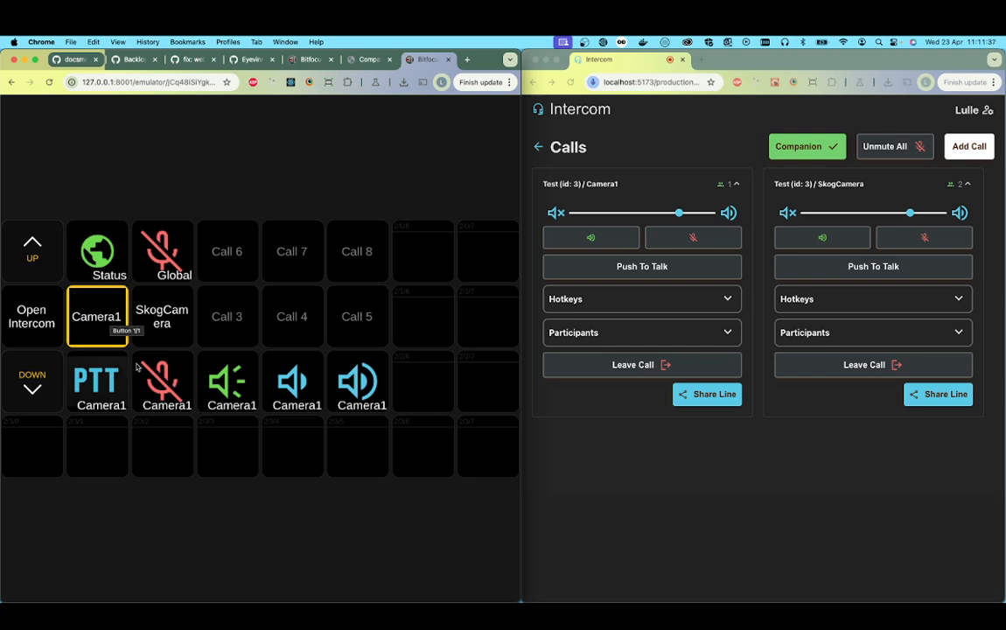
{"action": "left_click", "coordinate": [106, 333]}
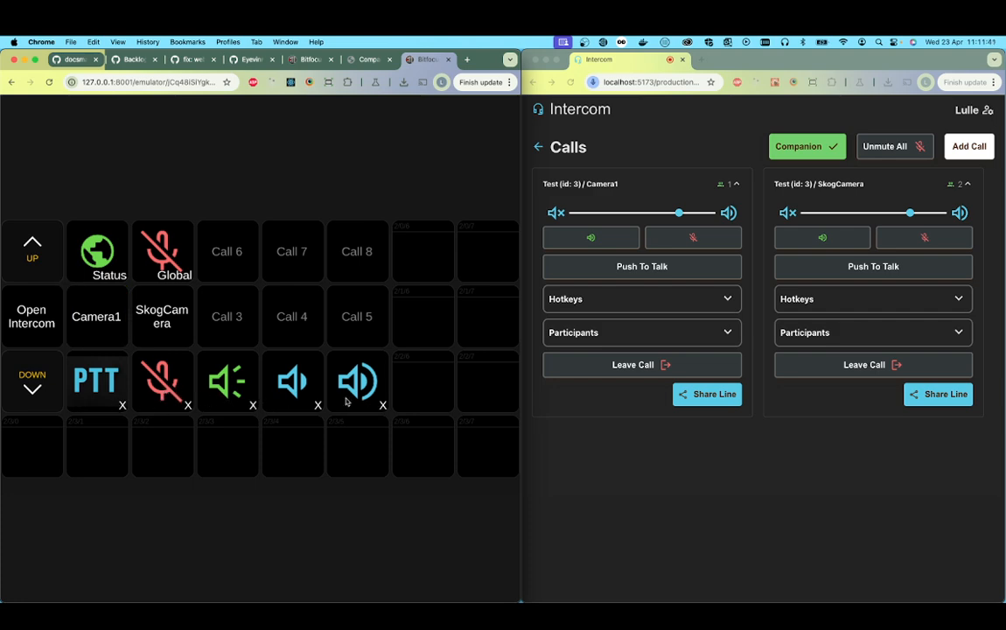
{"action": "left_click", "coordinate": [106, 322]}
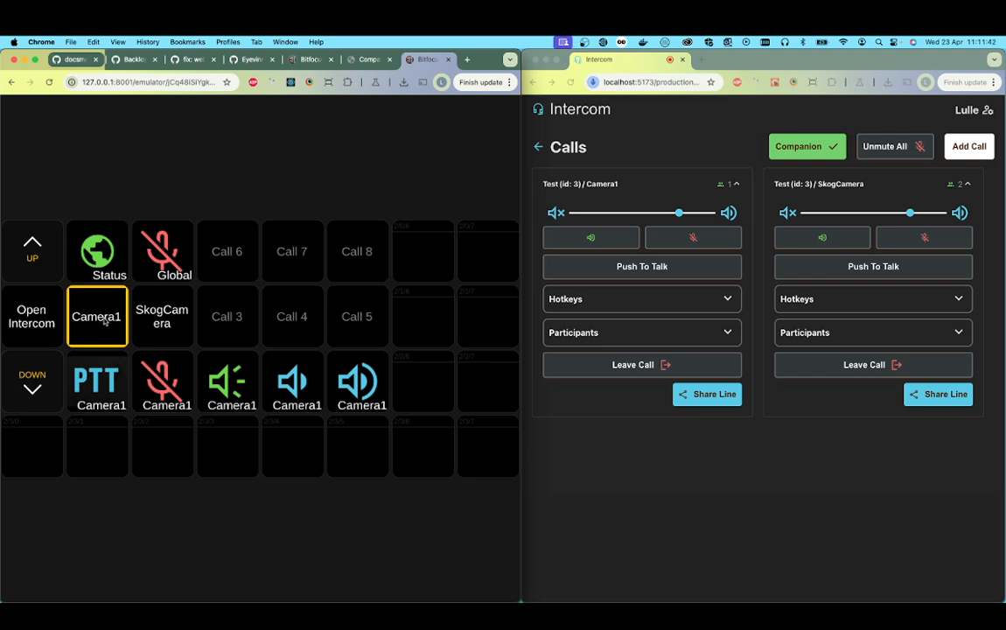
Step: Test the microphone, audio output and push-to-talk controls on the selected Camera1 channel, and deselect it
{"action": "left_click", "coordinate": [176, 398]}
{"action": "left_click", "coordinate": [176, 398]}
{"action": "left_click", "coordinate": [232, 390]}
{"action": "left_click", "coordinate": [233, 391]}
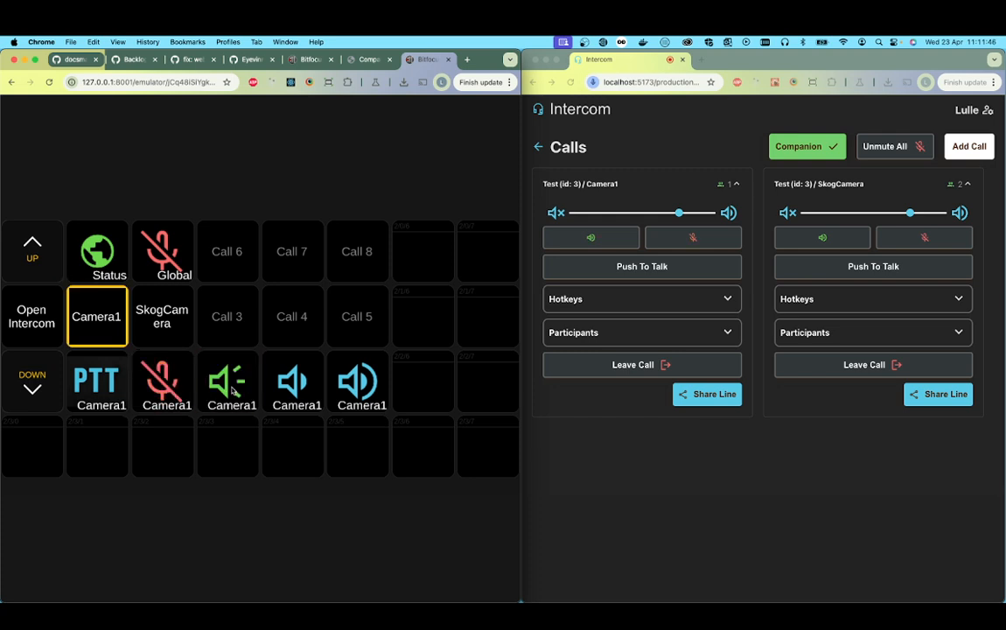
{"action": "left_click", "coordinate": [176, 394]}
{"action": "left_click", "coordinate": [176, 393]}
{"action": "left_click", "coordinate": [81, 379]}
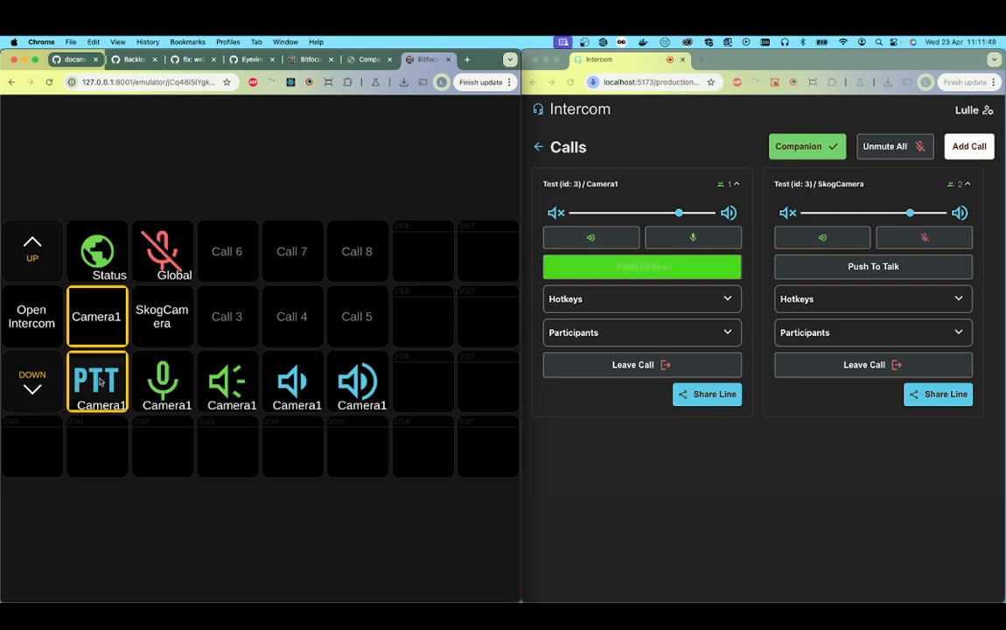
{"action": "left_click", "coordinate": [92, 295]}
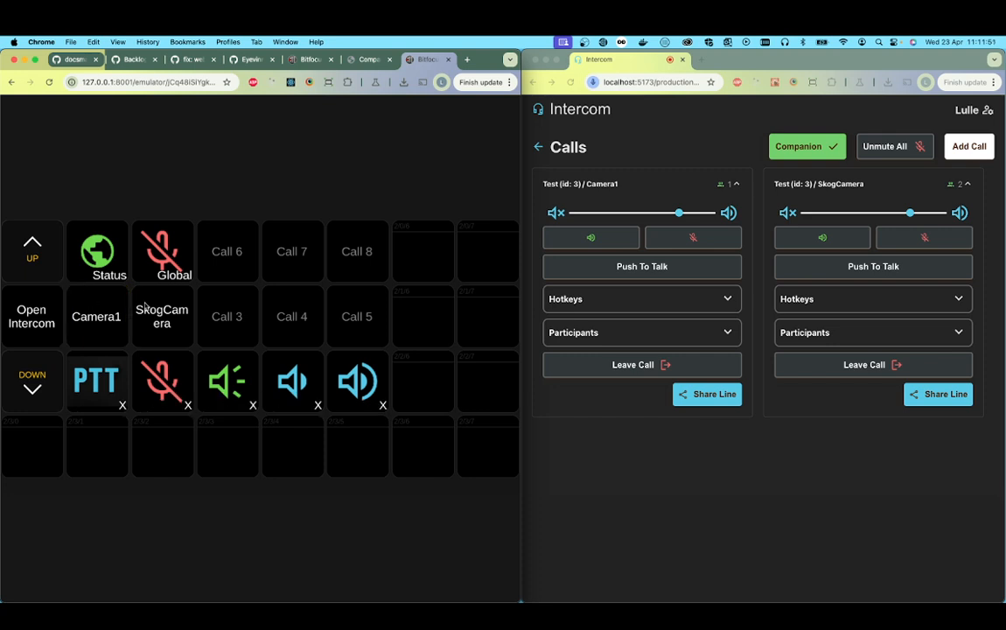
Step: Select the SkogCamera channel, toggle its microphone and audio output, and deselect it
{"action": "left_click", "coordinate": [145, 306]}
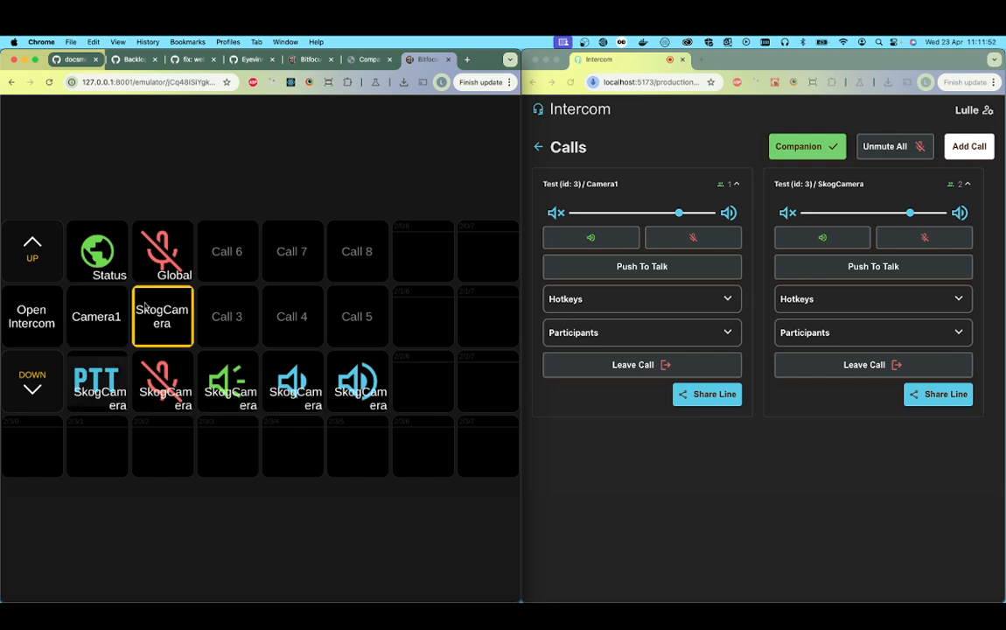
{"action": "left_click", "coordinate": [164, 372]}
{"action": "left_click", "coordinate": [226, 374]}
{"action": "left_click", "coordinate": [227, 373]}
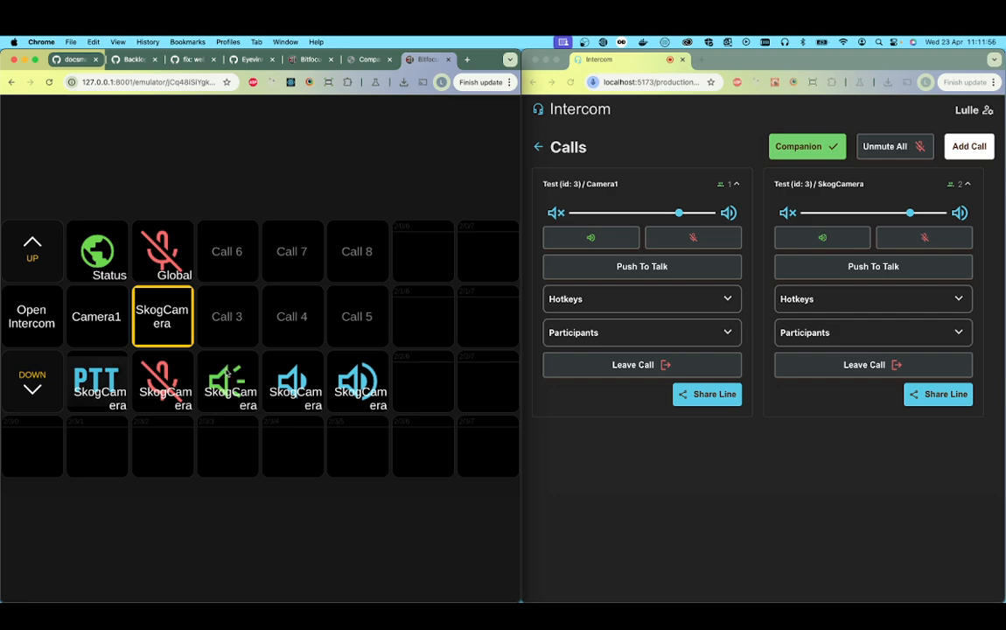
{"action": "left_click", "coordinate": [165, 372]}
{"action": "left_click", "coordinate": [166, 372]}
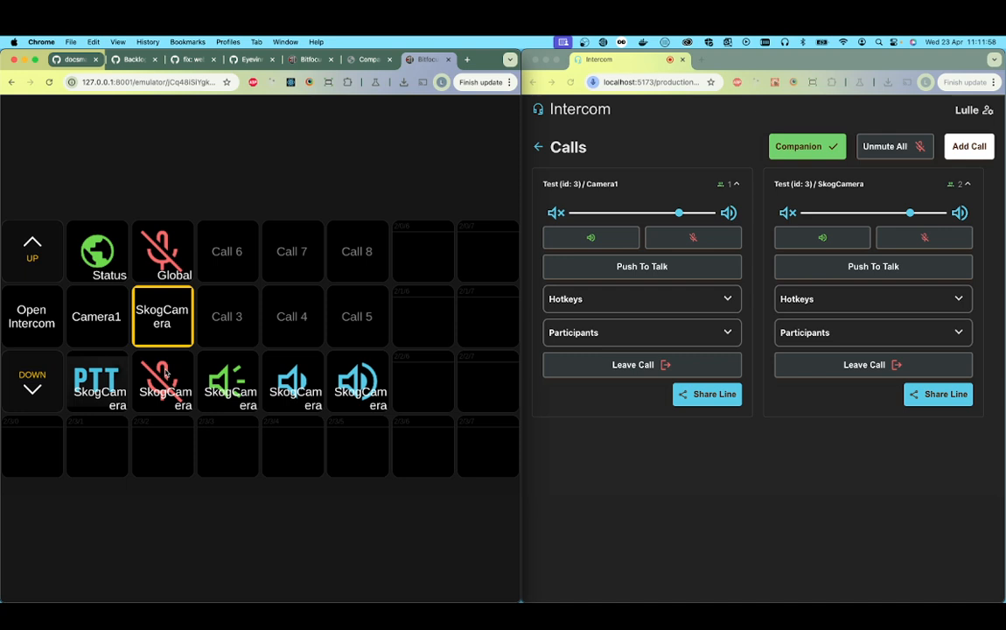
{"action": "left_click", "coordinate": [162, 296]}
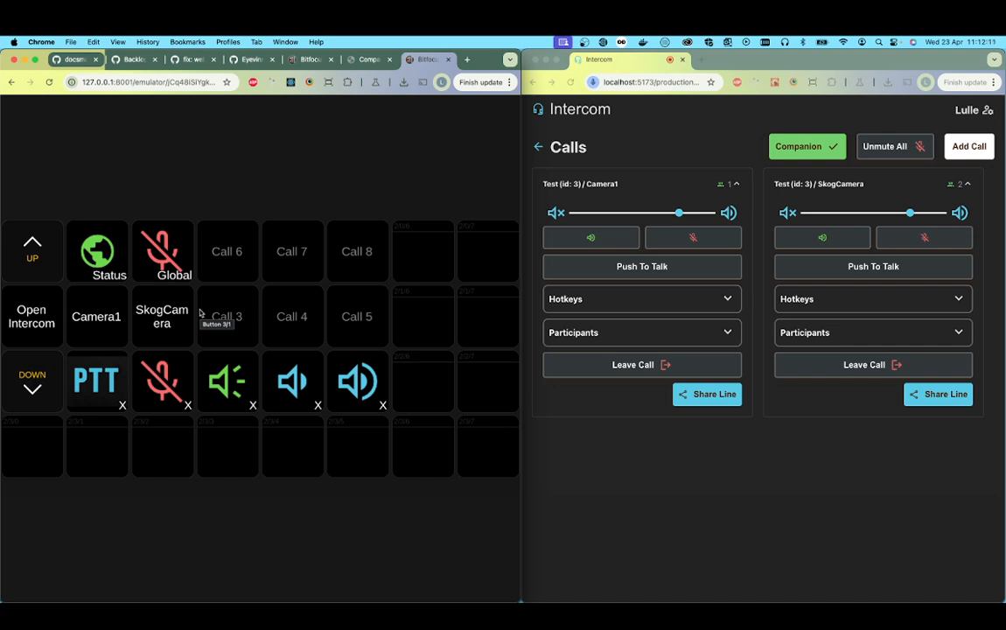
Step: Leave the emulator for Companion's button configuration and widen the window to full screen width
{"action": "left_click", "coordinate": [12, 83]}
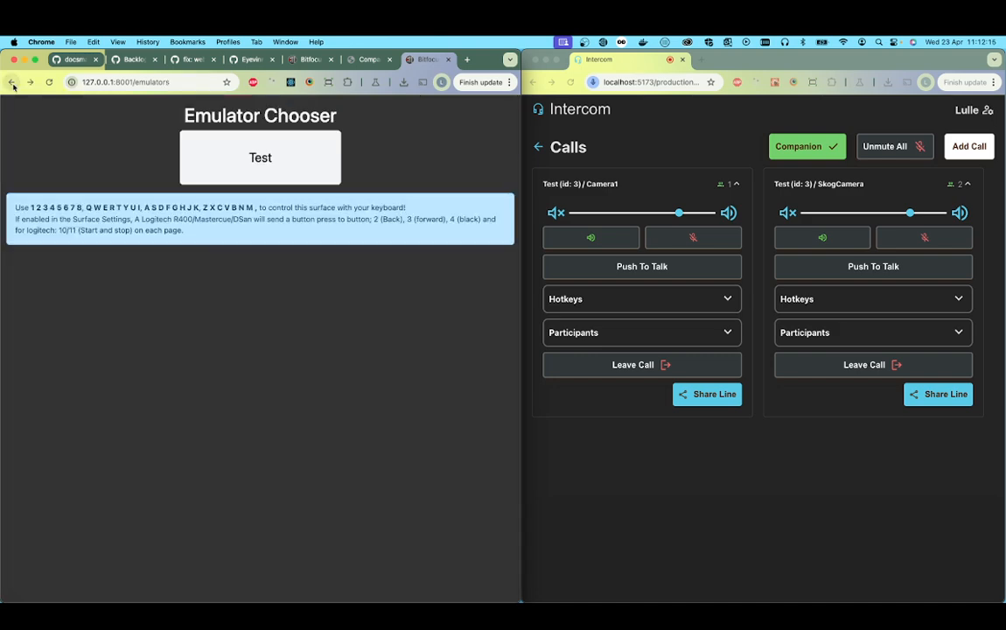
{"action": "left_click", "coordinate": [13, 84]}
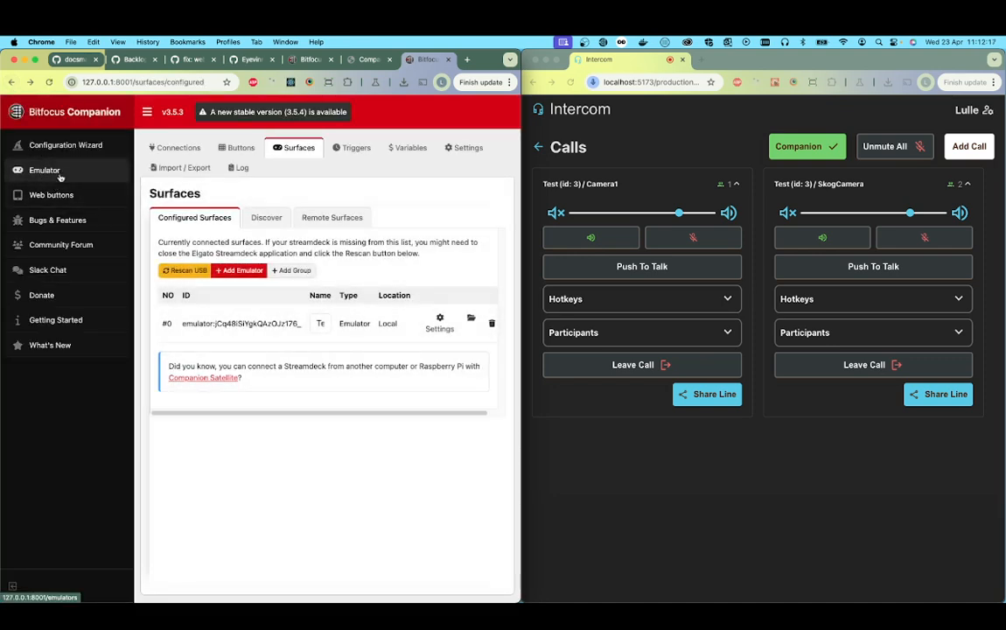
{"action": "left_click", "coordinate": [236, 149]}
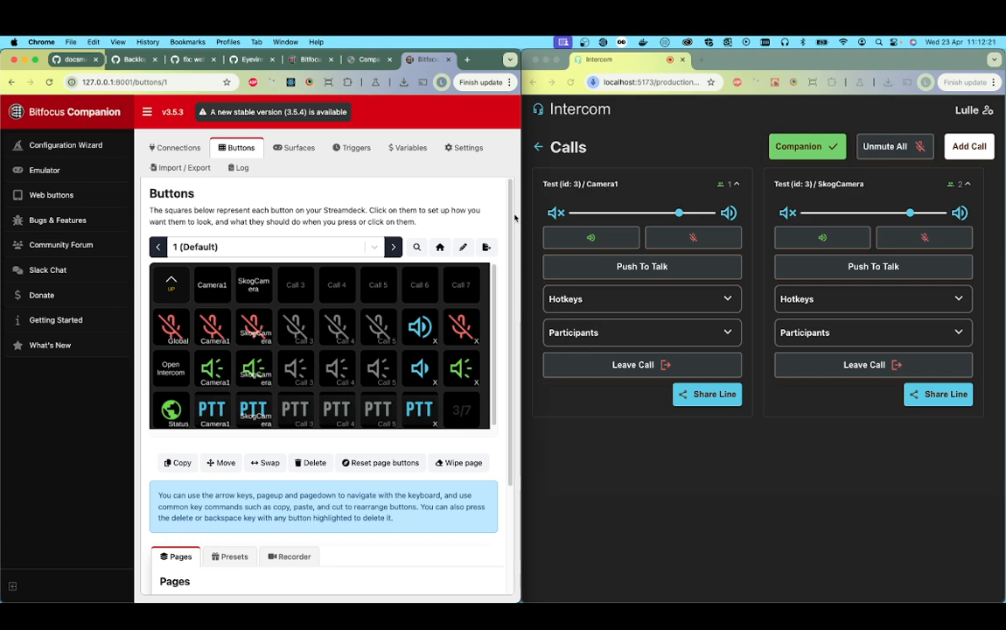
{"action": "left_click_drag", "start_coordinate": [521, 210], "coordinate": [1000, 210]}
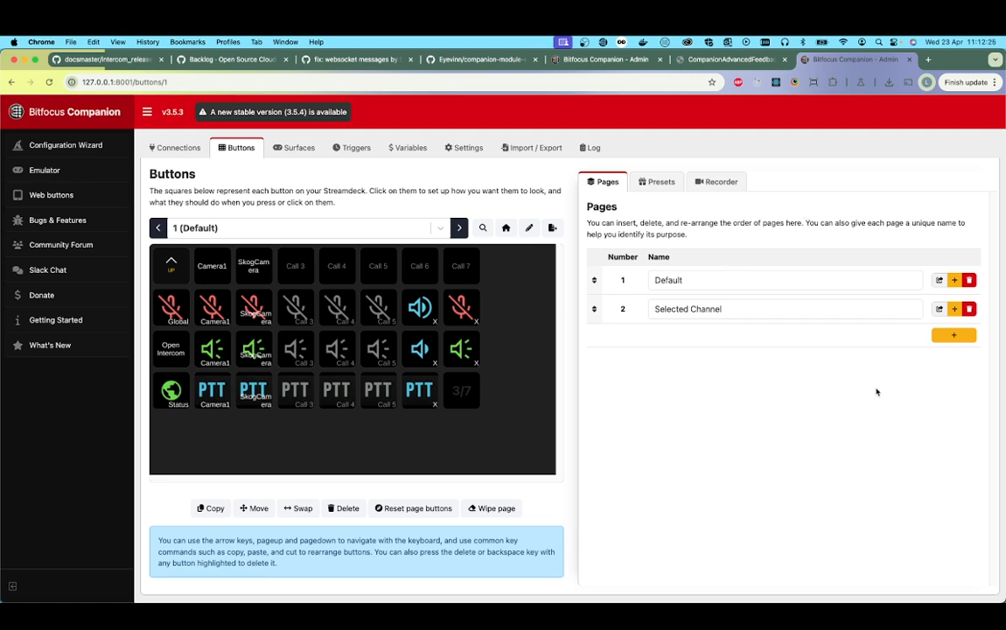
Step: Add a new button page named SuperDemo and bring up its empty grid
{"action": "left_click", "coordinate": [952, 336]}
{"action": "left_click", "coordinate": [453, 216]}
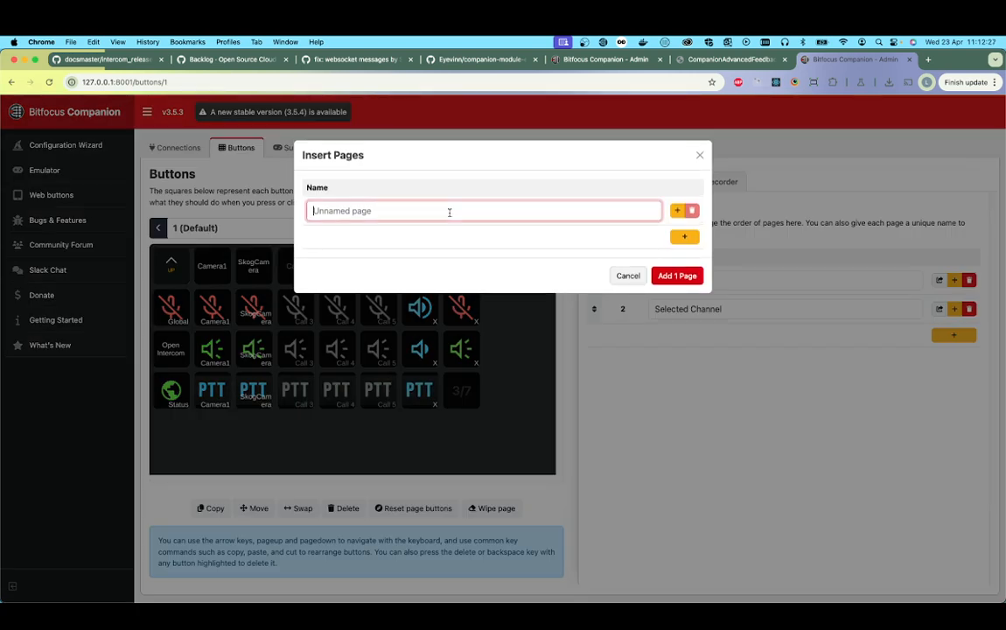
{"action": "type", "text": "SuperDemo"}
{"action": "left_click", "coordinate": [677, 276]}
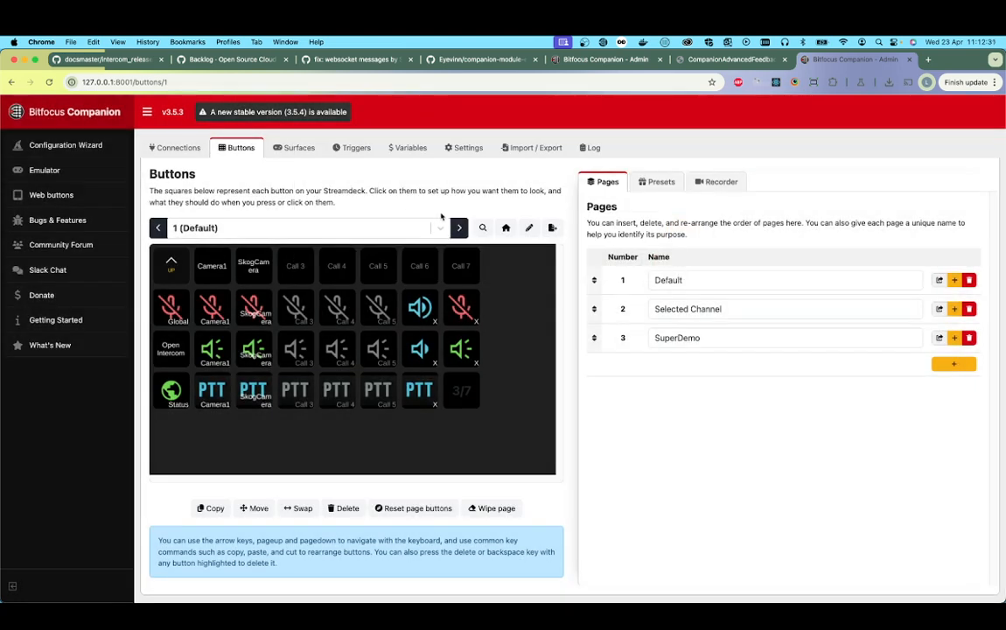
{"action": "left_click", "coordinate": [458, 228]}
{"action": "left_click", "coordinate": [457, 228]}
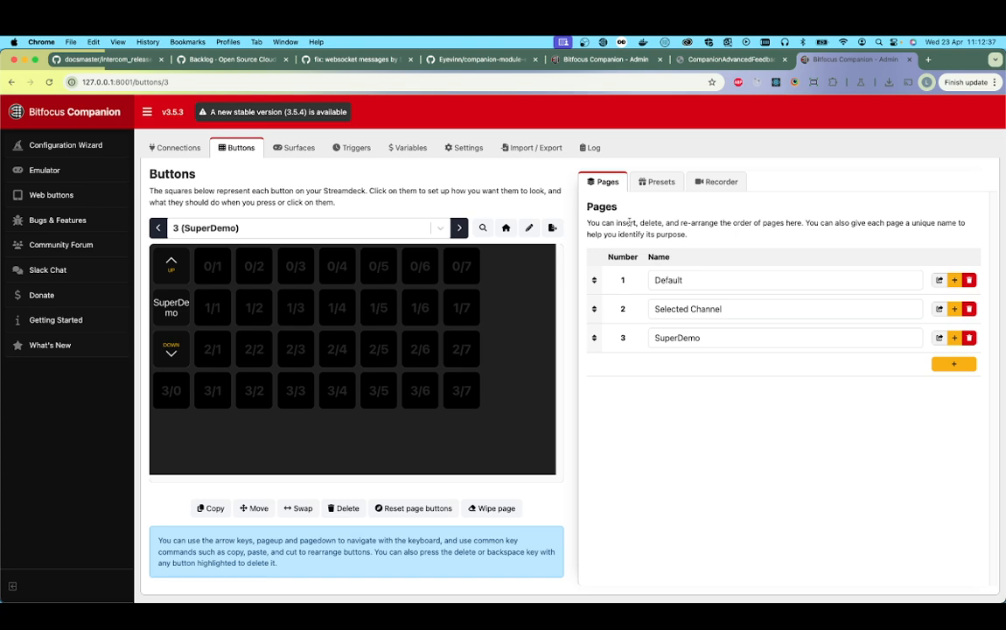
Step: Place the Open_Intercom Call 1 presets on SuperDemo: push-to-talk at 0/1, input mute at 0/2 and output mute at 0/3
{"action": "left_click", "coordinate": [662, 182]}
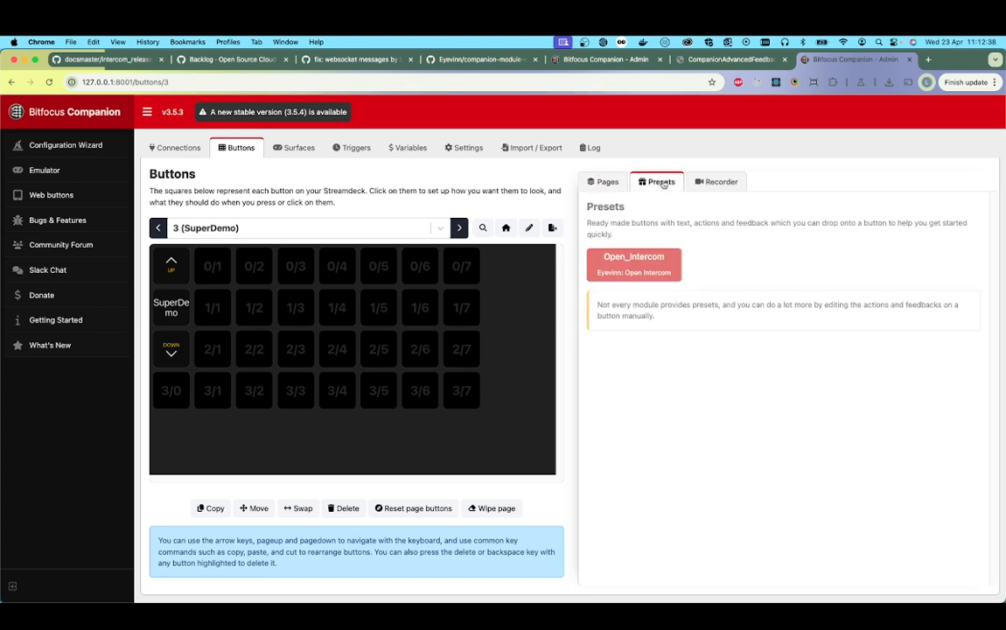
{"action": "left_click", "coordinate": [653, 272]}
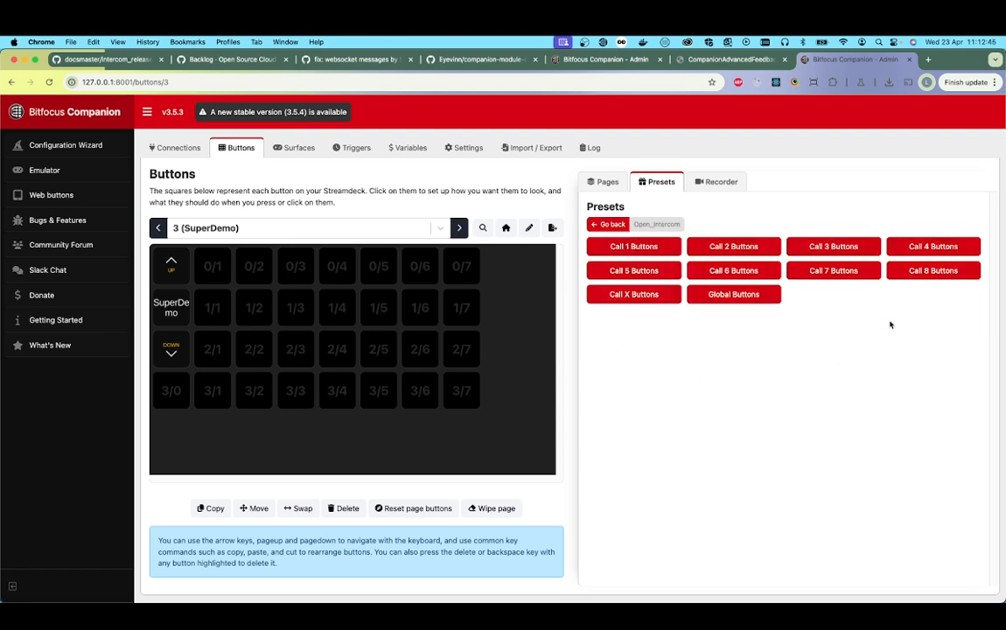
{"action": "left_click", "coordinate": [633, 248]}
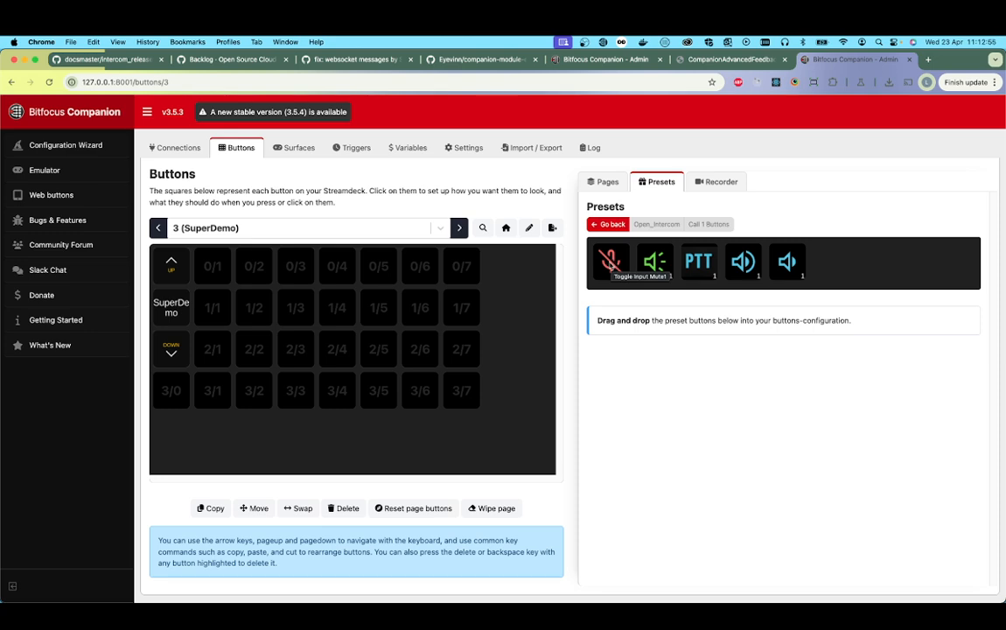
{"action": "left_click_drag", "start_coordinate": [611, 263], "coordinate": [254, 270]}
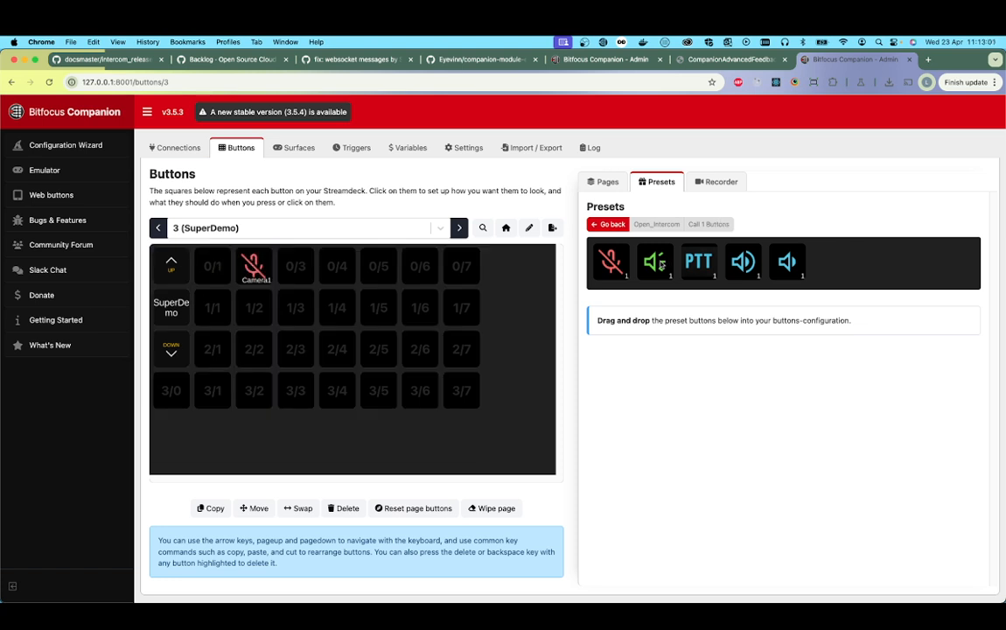
{"action": "left_click_drag", "start_coordinate": [655, 261], "coordinate": [293, 263]}
{"action": "left_click_drag", "start_coordinate": [698, 261], "coordinate": [217, 267]}
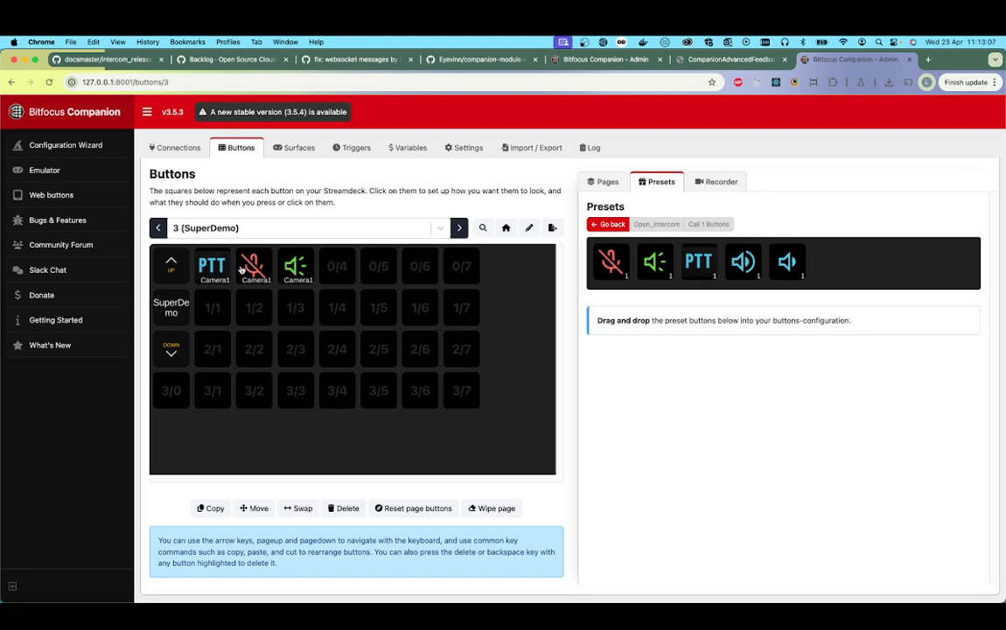
Step: Place the Call 2 presets in the second row: push-to-talk at 1/1, input mute at 1/2 and output mute at 1/3
{"action": "left_click", "coordinate": [608, 224]}
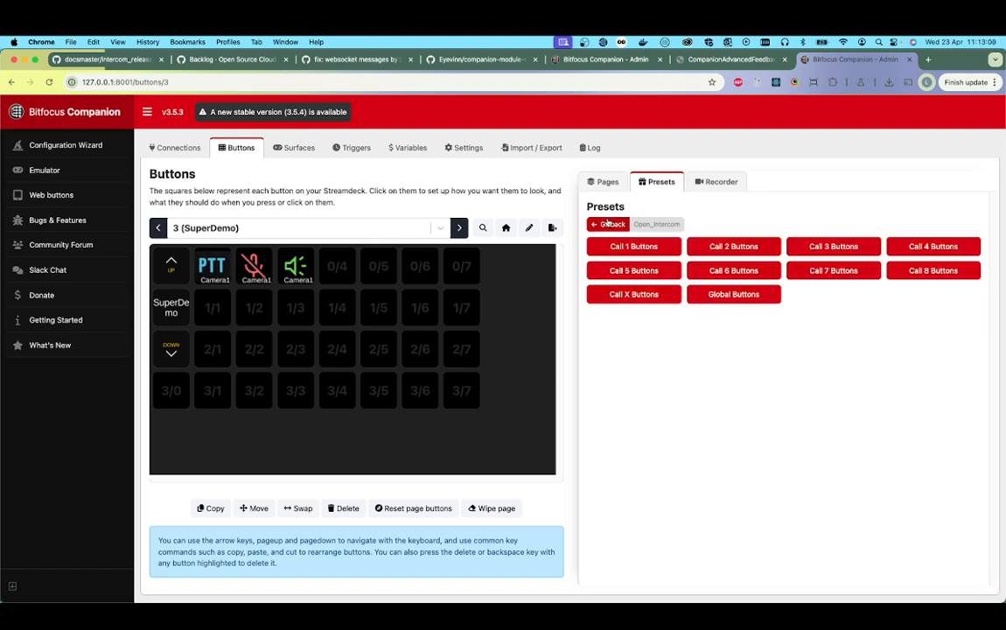
{"action": "left_click", "coordinate": [728, 246]}
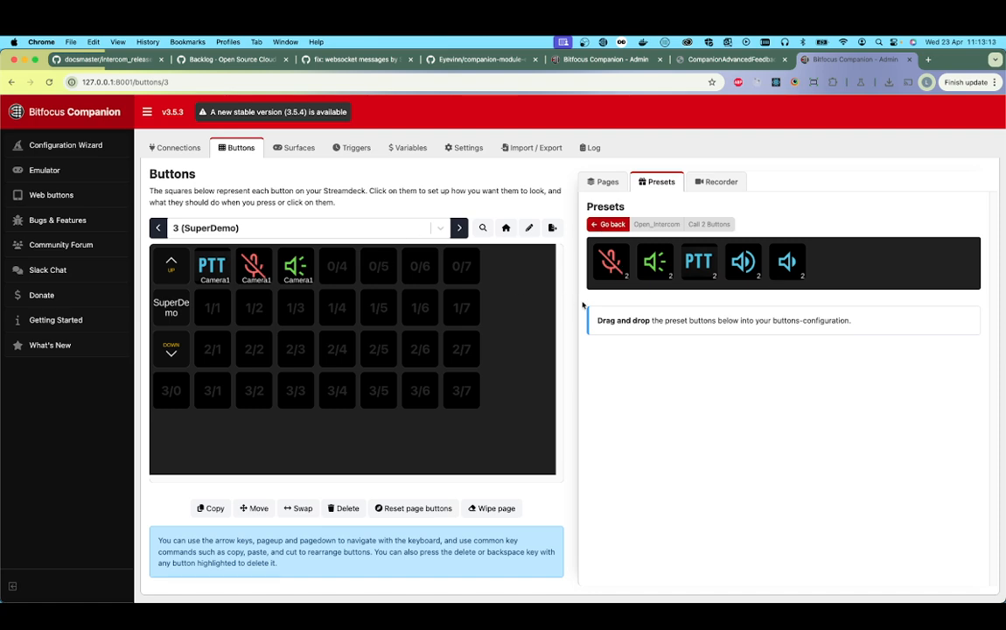
{"action": "left_click_drag", "start_coordinate": [610, 262], "coordinate": [251, 309]}
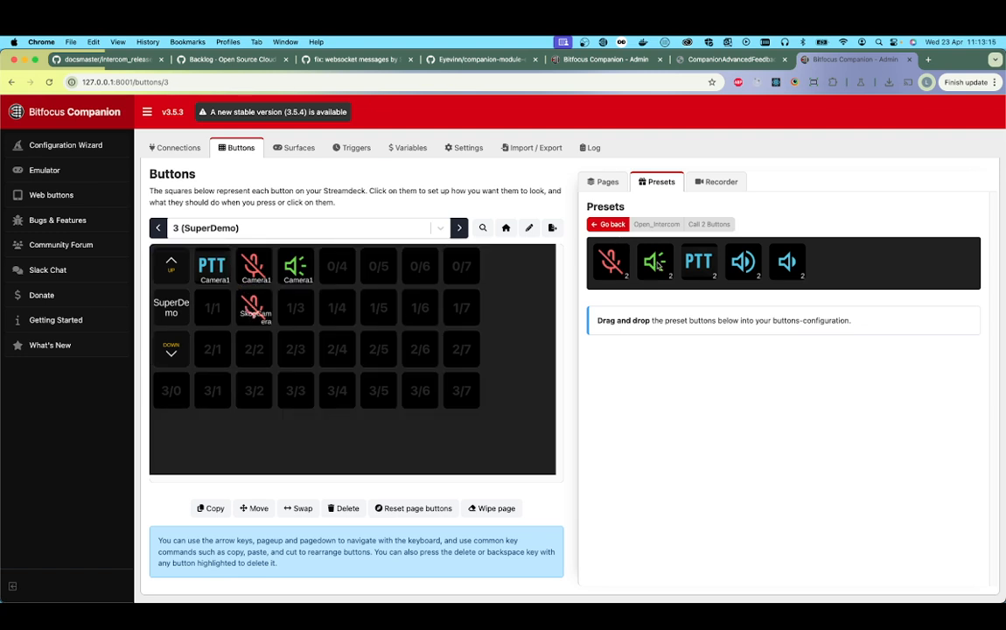
{"action": "left_click_drag", "start_coordinate": [660, 266], "coordinate": [296, 309]}
{"action": "left_click_drag", "start_coordinate": [716, 262], "coordinate": [215, 309]}
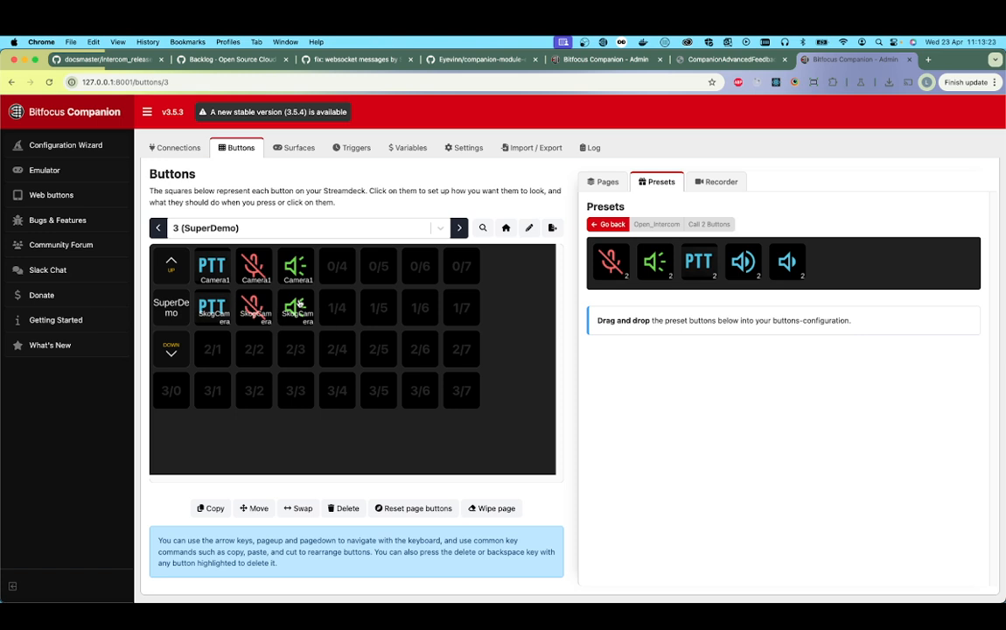
Step: Place the Call X presets in the third row: push-to-talk at 2/1, input mute at 2/2 and output mute at 2/3
{"action": "left_click", "coordinate": [607, 226]}
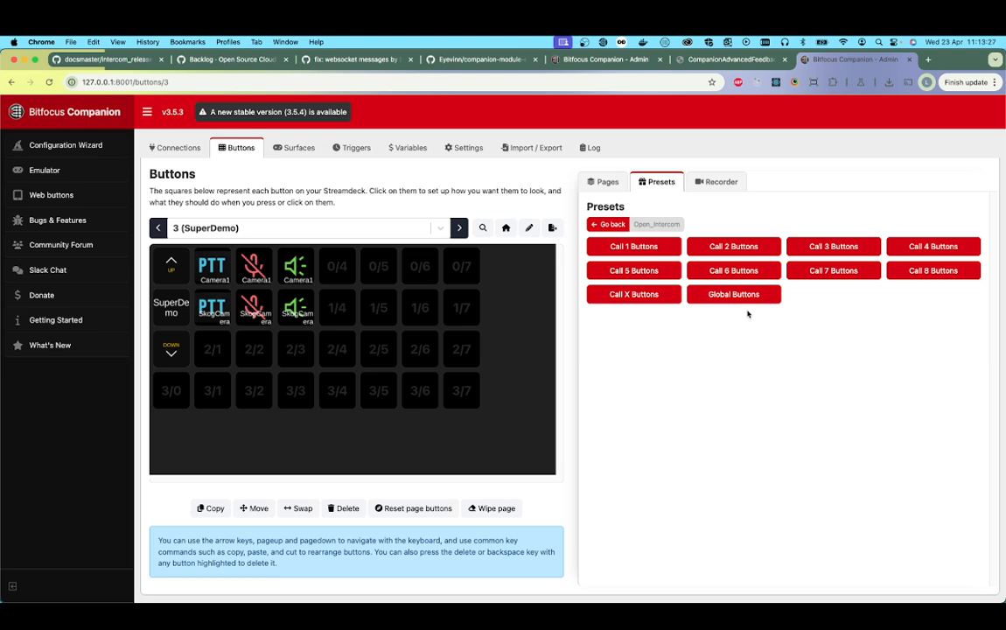
{"action": "left_click", "coordinate": [662, 294]}
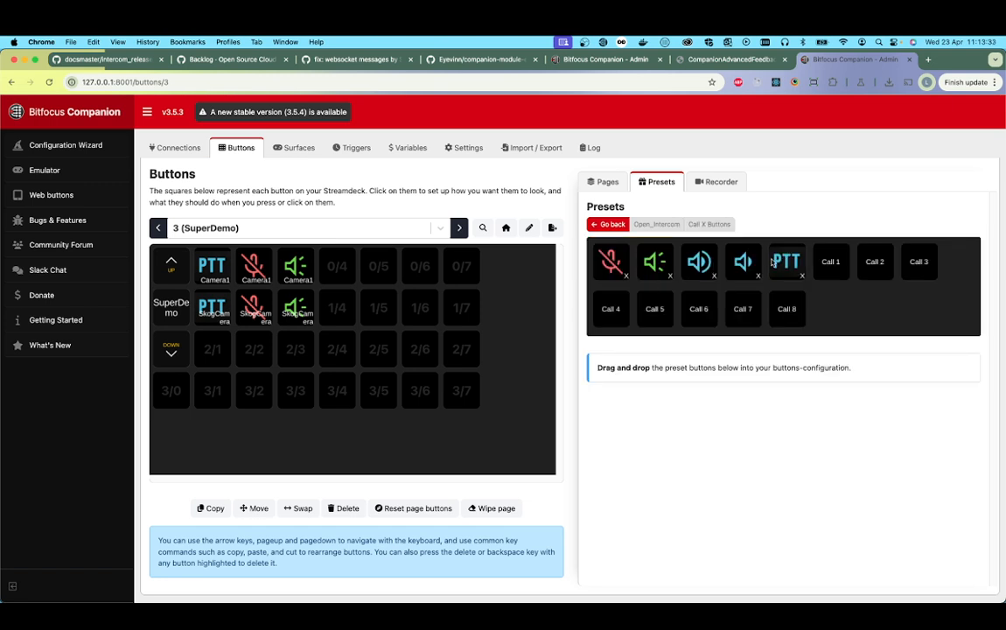
{"action": "left_click_drag", "start_coordinate": [773, 261], "coordinate": [212, 348]}
{"action": "left_click_drag", "start_coordinate": [611, 261], "coordinate": [253, 348]}
{"action": "left_click_drag", "start_coordinate": [654, 260], "coordinate": [296, 349]}
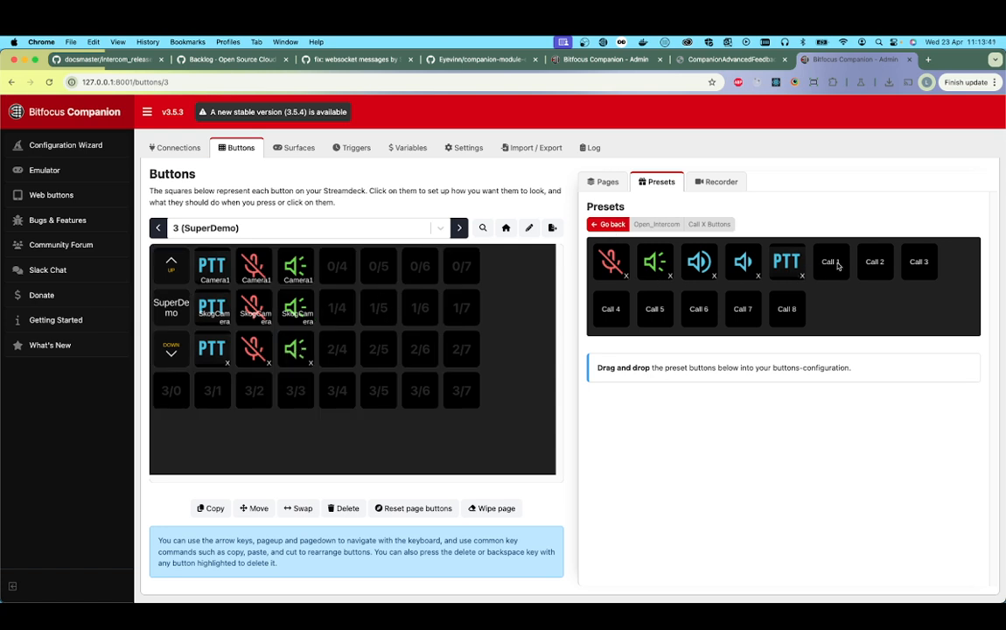
Step: Place the Call 3, Call 4 and Call 5 selector presets at 0/4, 1/4 and 2/4
{"action": "left_click_drag", "start_coordinate": [914, 263], "coordinate": [337, 267]}
{"action": "left_click_drag", "start_coordinate": [619, 312], "coordinate": [346, 313]}
{"action": "left_click_drag", "start_coordinate": [654, 309], "coordinate": [337, 352]}
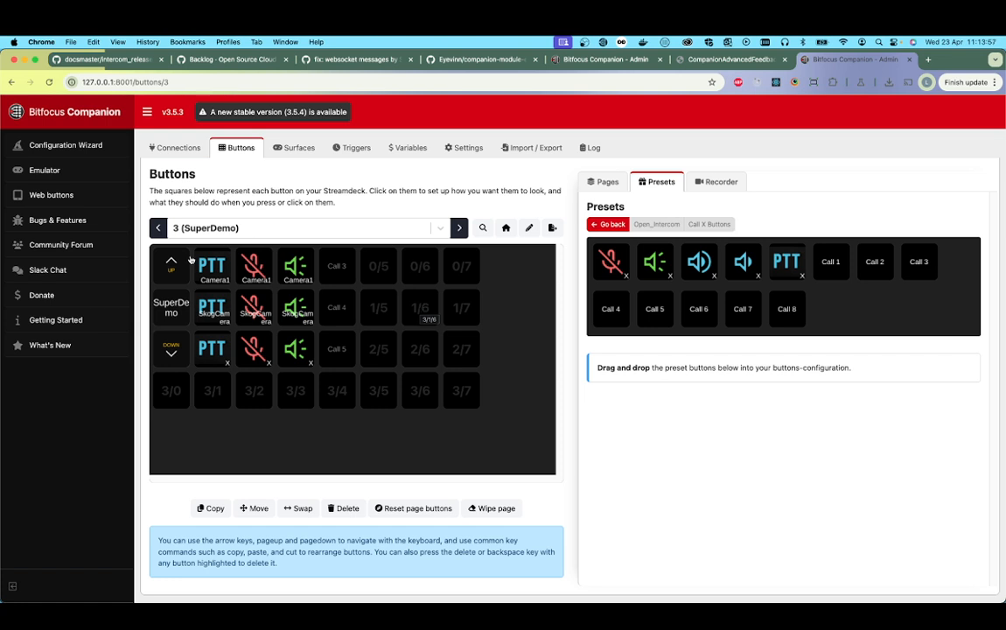
Step: Open the emulator, narrow its window to sit beside the Intercom calls, and switch it to the SuperDemo page
{"action": "left_click", "coordinate": [45, 170]}
{"action": "left_click", "coordinate": [526, 184]}
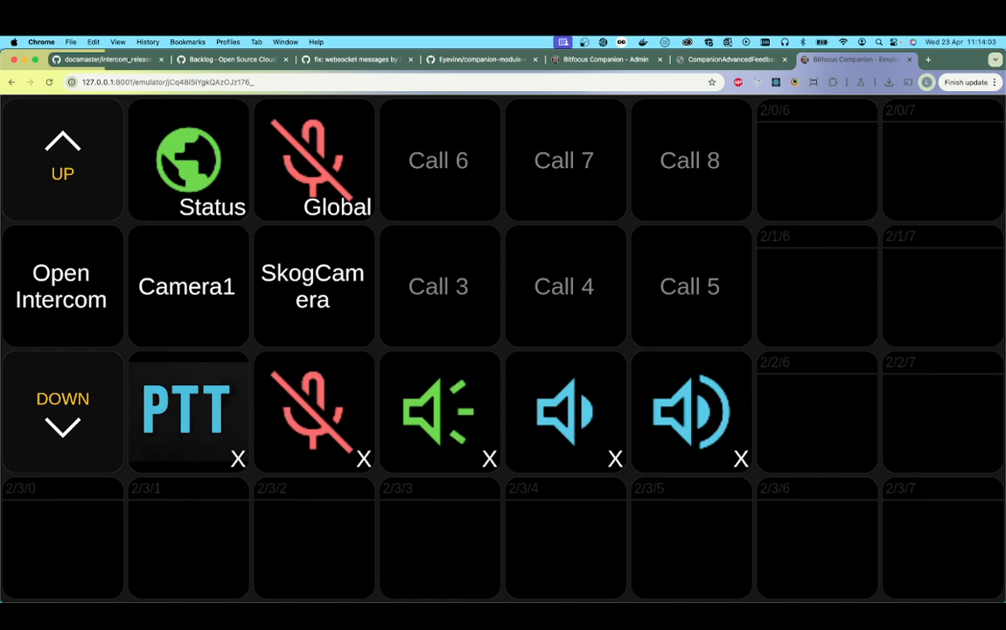
{"action": "left_click_drag", "start_coordinate": [1004, 171], "coordinate": [533, 195]}
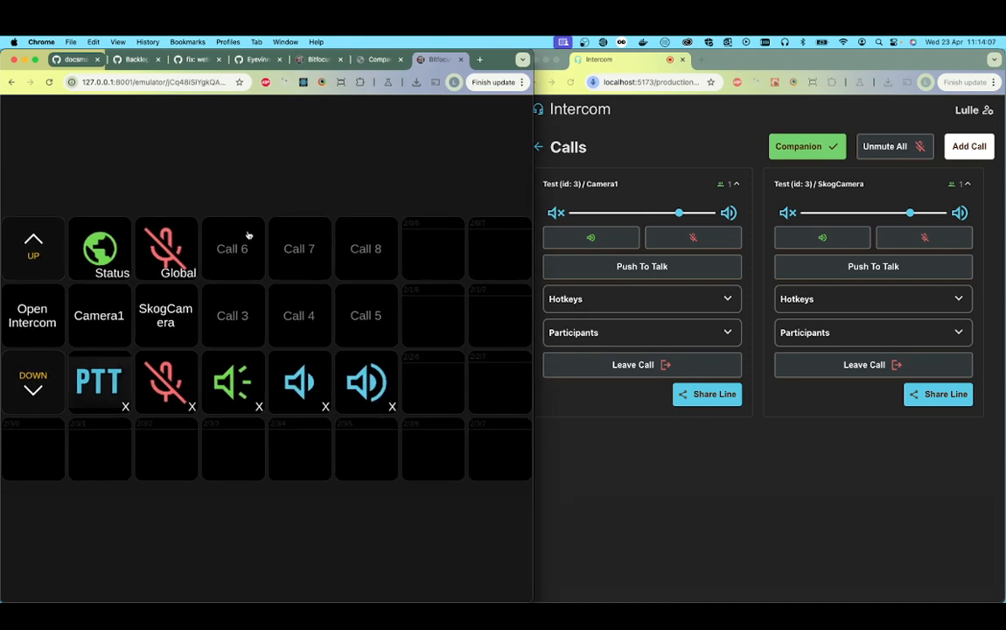
{"action": "left_click", "coordinate": [24, 252]}
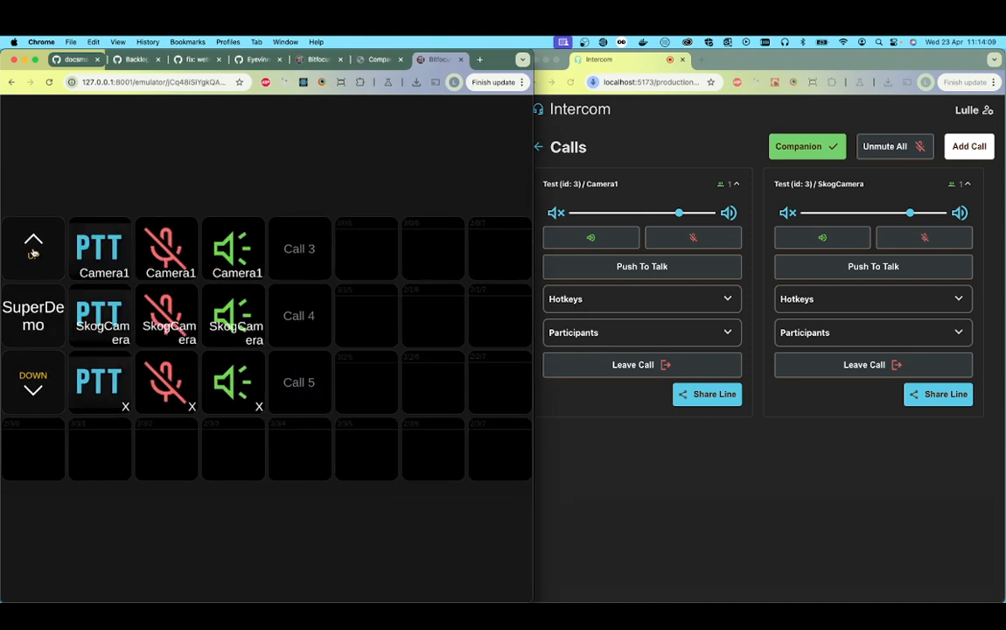
{"action": "left_click", "coordinate": [32, 252]}
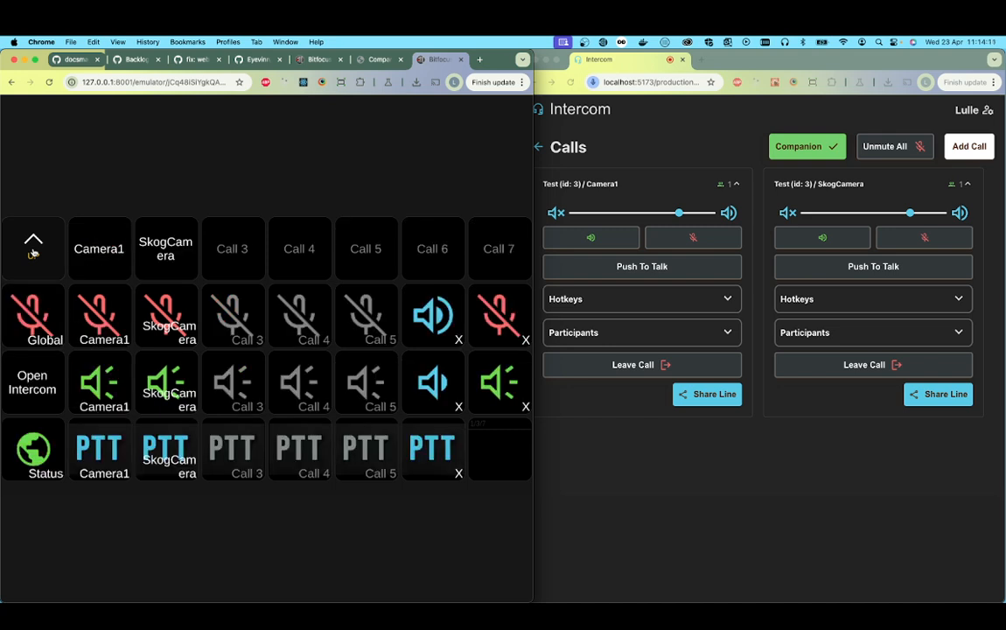
{"action": "left_click", "coordinate": [32, 252]}
{"action": "left_click", "coordinate": [32, 252]}
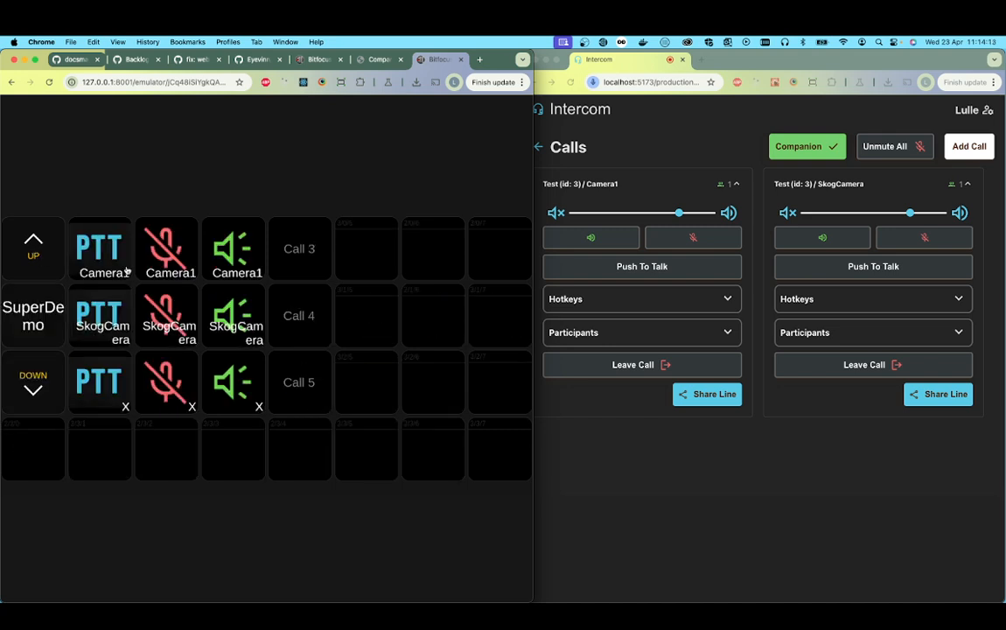
Step: Test Camera1's push-to-talk, microphone and audio output buttons on the SuperDemo page
{"action": "left_click", "coordinate": [101, 256]}
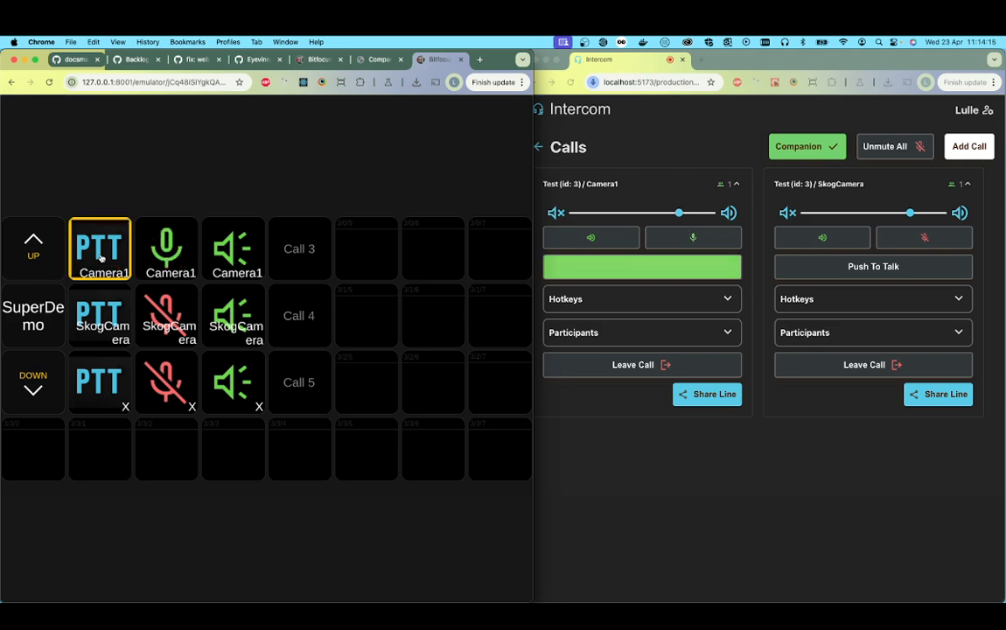
{"action": "left_click_drag", "start_coordinate": [101, 256], "coordinate": [101, 256]}
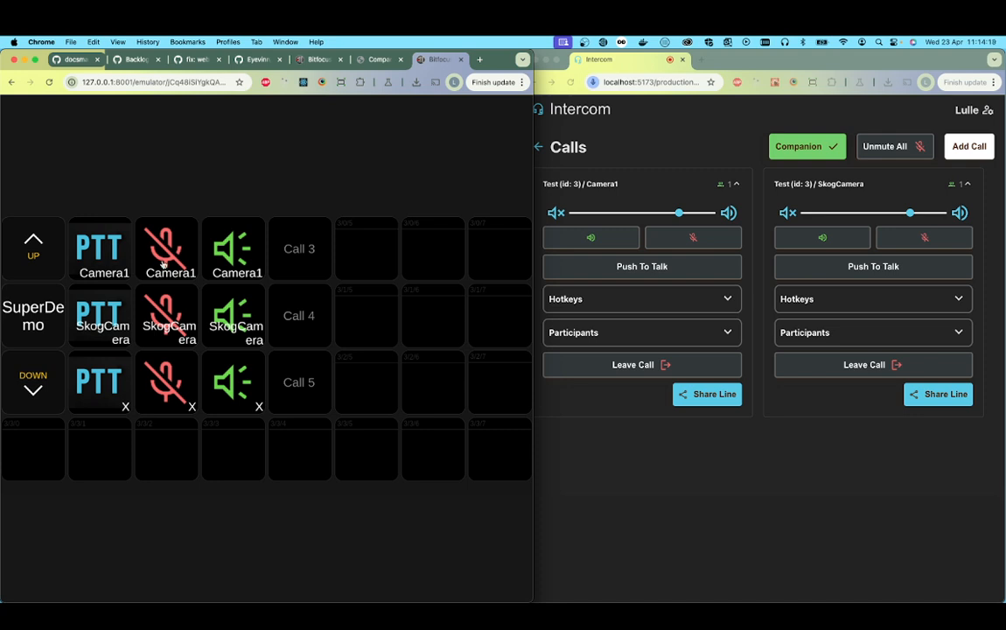
{"action": "left_click_drag", "start_coordinate": [163, 265], "coordinate": [163, 265]}
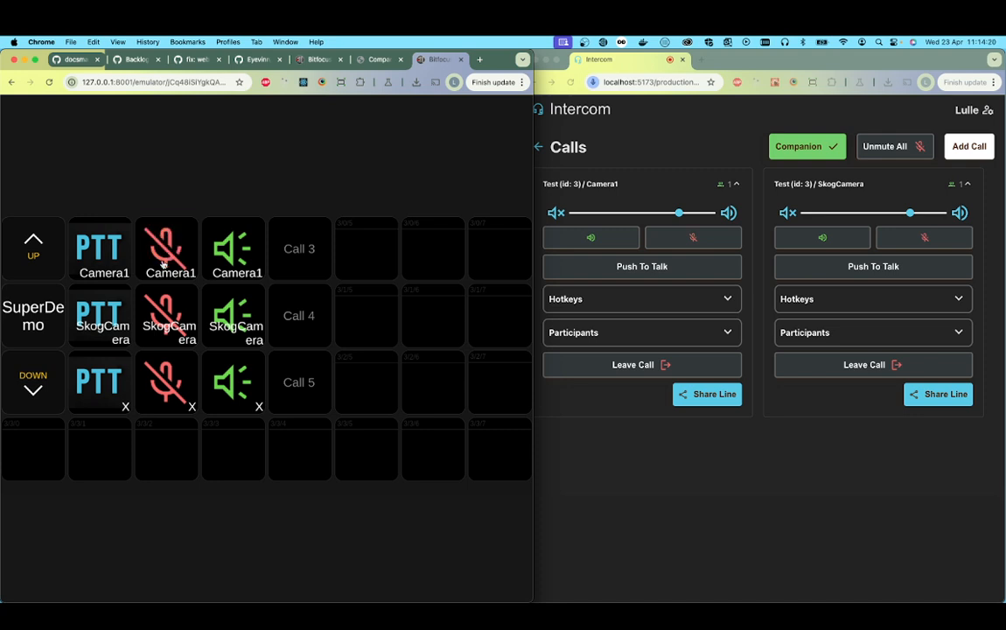
{"action": "left_click", "coordinate": [235, 257]}
{"action": "left_click", "coordinate": [234, 257]}
{"action": "left_click", "coordinate": [235, 257]}
{"action": "left_click", "coordinate": [234, 257]}
Step: Add a call to the Test production by joining the Porgram line as a listener
{"action": "left_click", "coordinate": [967, 146]}
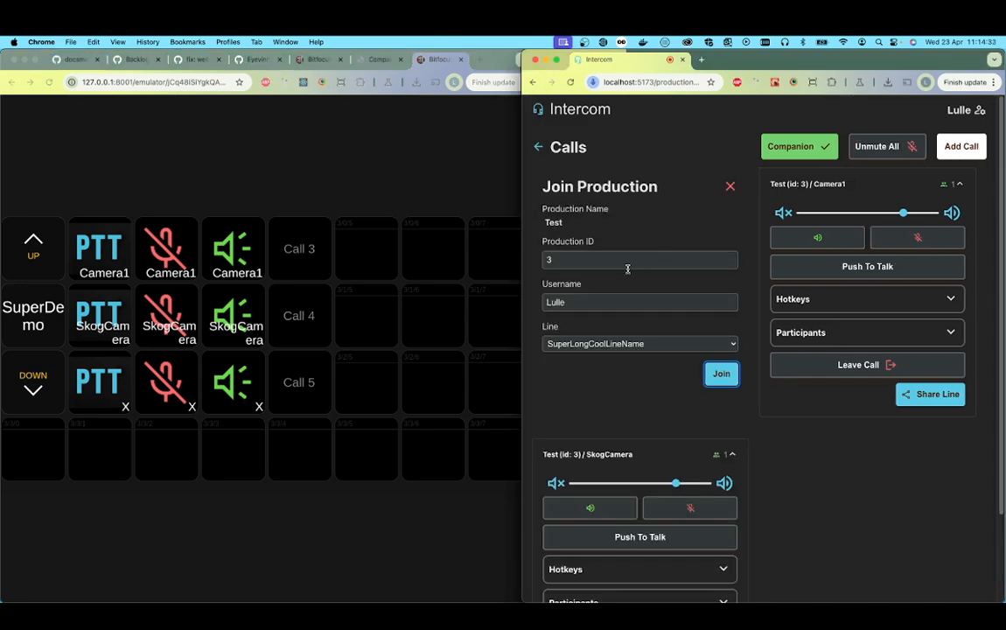
{"action": "left_click", "coordinate": [612, 344]}
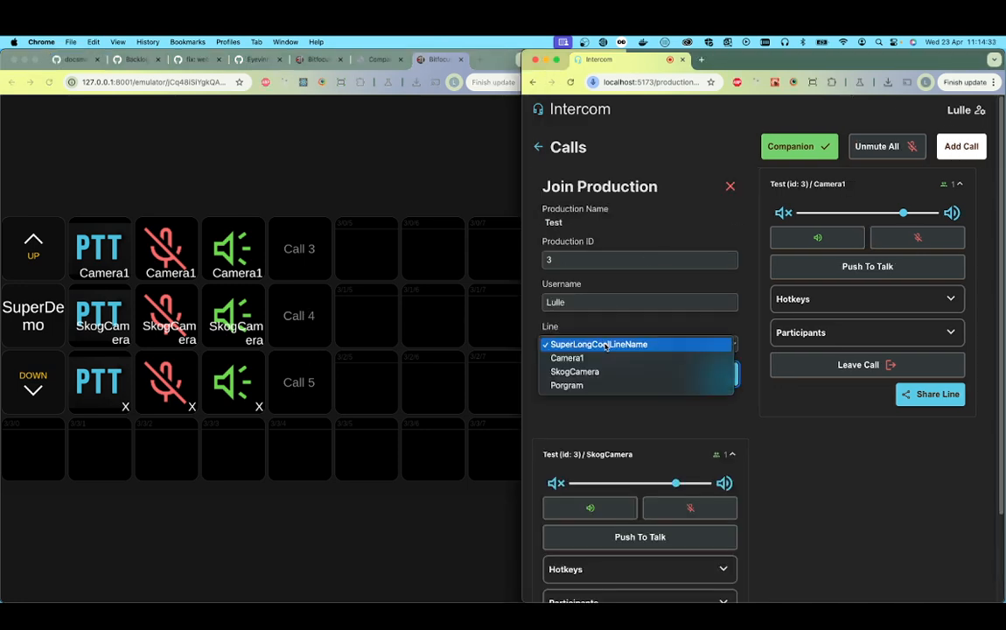
{"action": "left_click", "coordinate": [601, 388]}
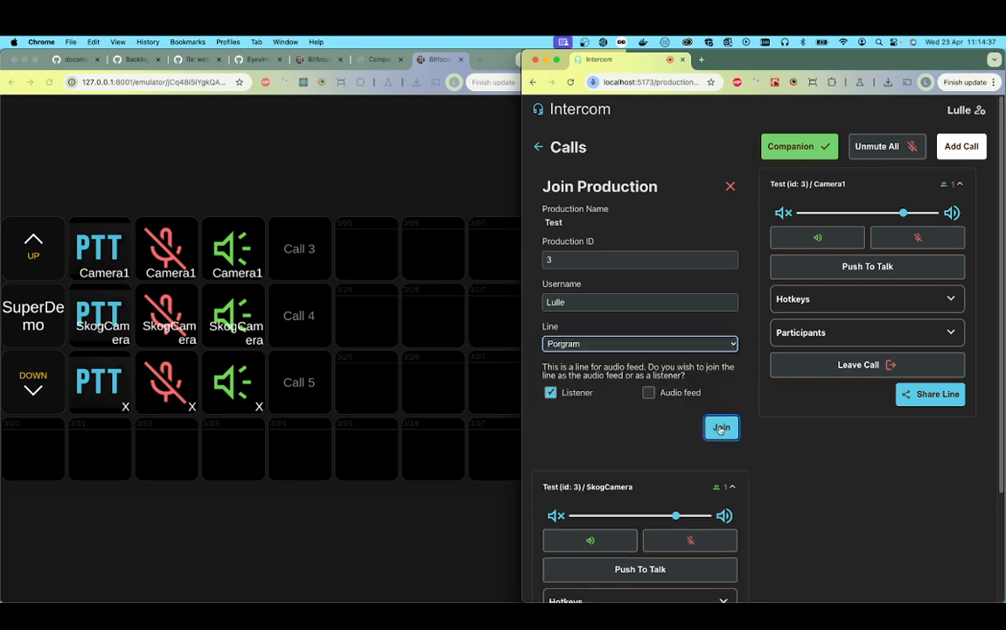
{"action": "left_click", "coordinate": [721, 426]}
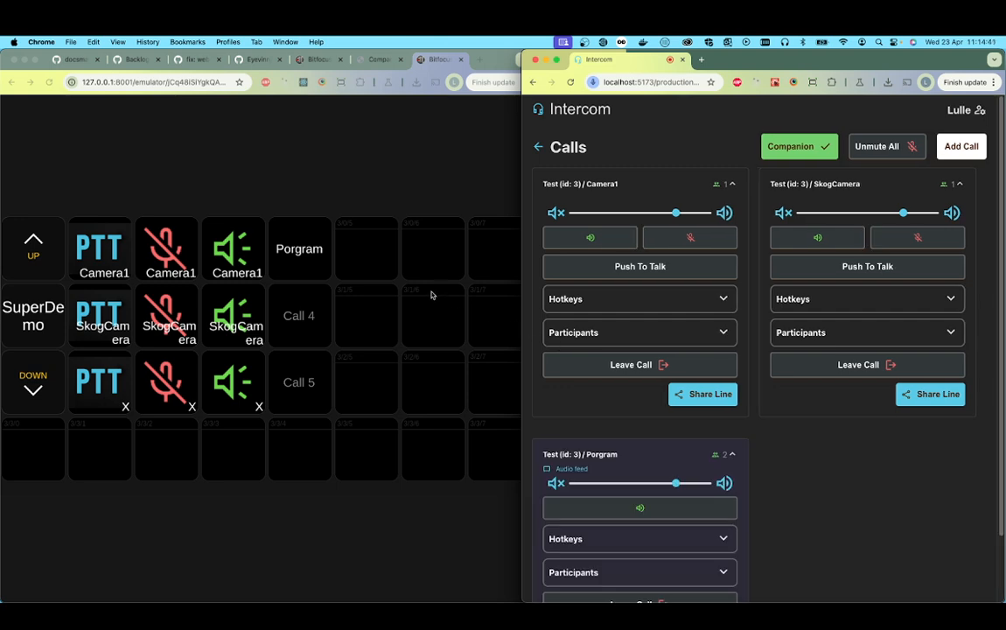
Step: Select the Porgram channel in the emulator and test its audio output button
{"action": "left_click", "coordinate": [303, 253]}
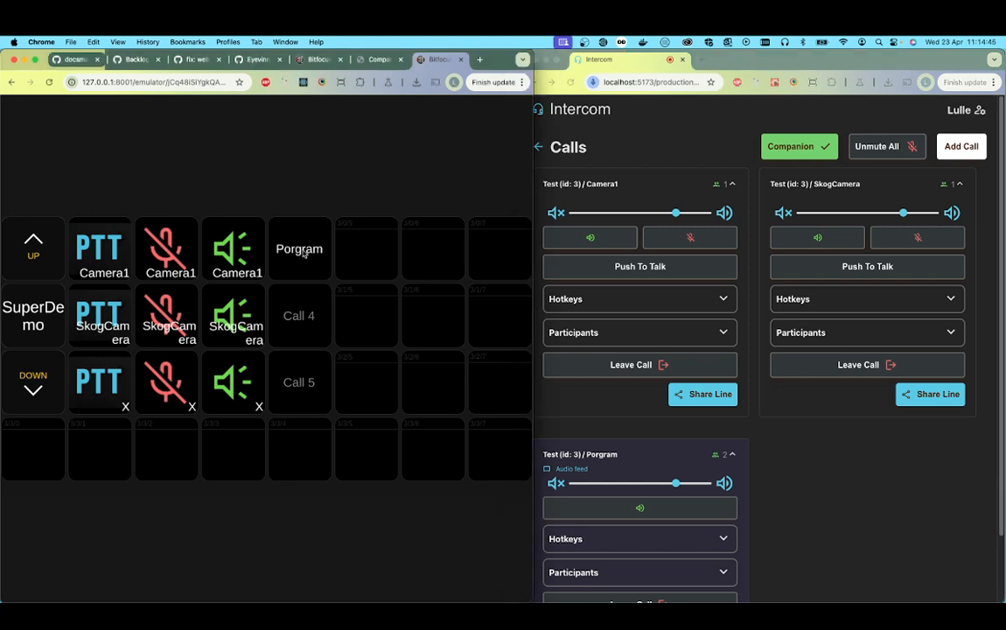
{"action": "left_click", "coordinate": [287, 225]}
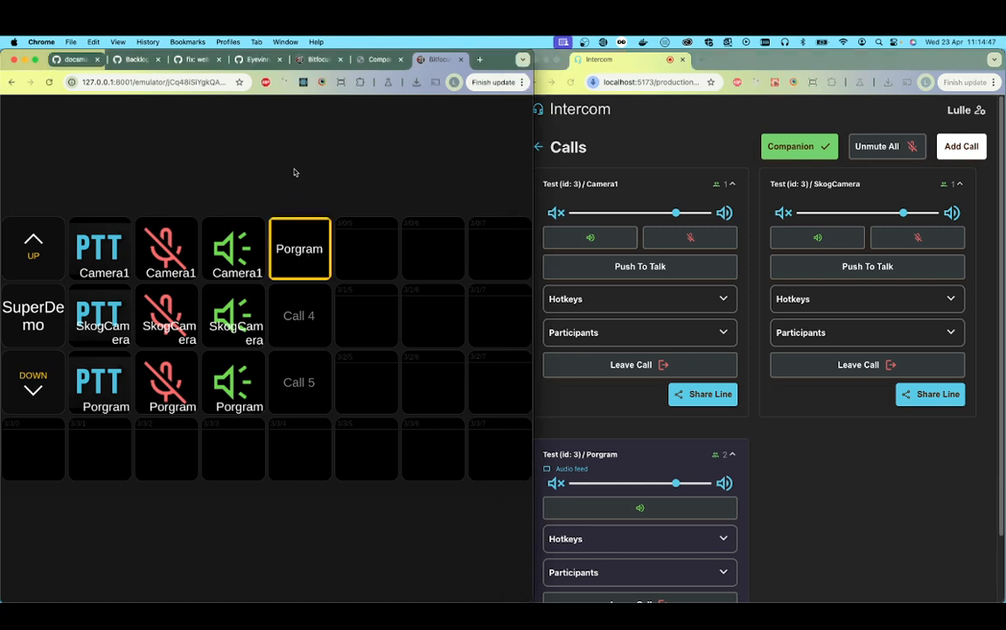
{"action": "left_click", "coordinate": [238, 385]}
Step: Join the SuperLongCoolLineName line as another call and select its channel in the emulator
{"action": "left_click", "coordinate": [944, 149]}
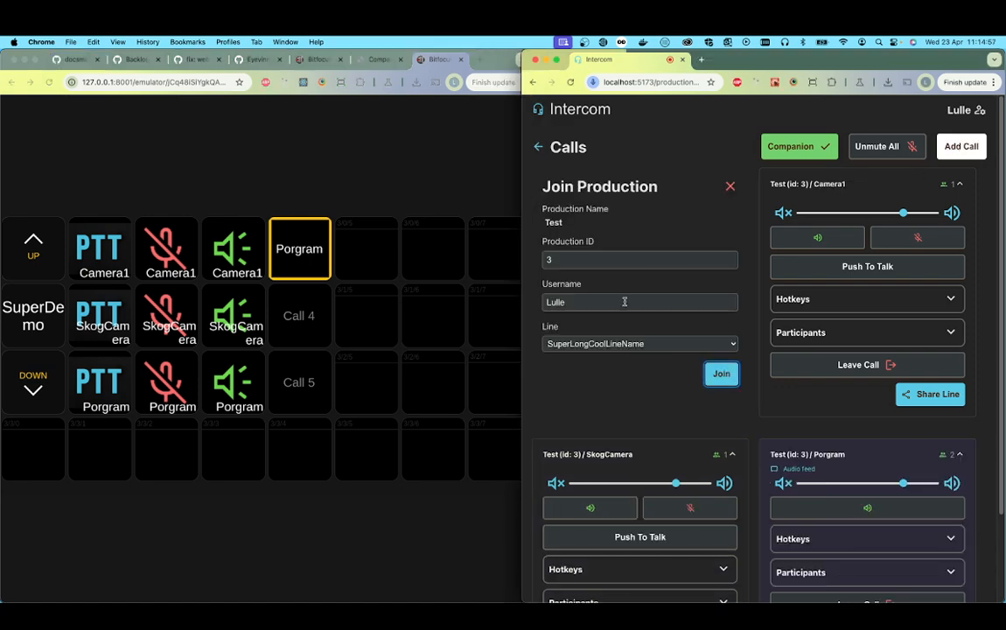
{"action": "left_click", "coordinate": [721, 375]}
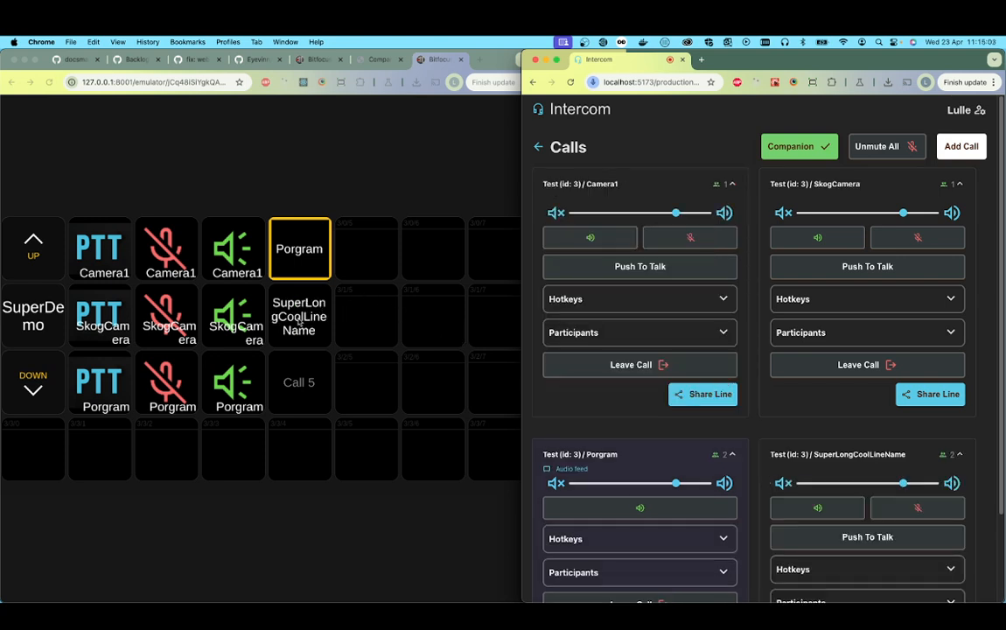
{"action": "left_click", "coordinate": [270, 288]}
{"action": "left_click", "coordinate": [300, 302]}
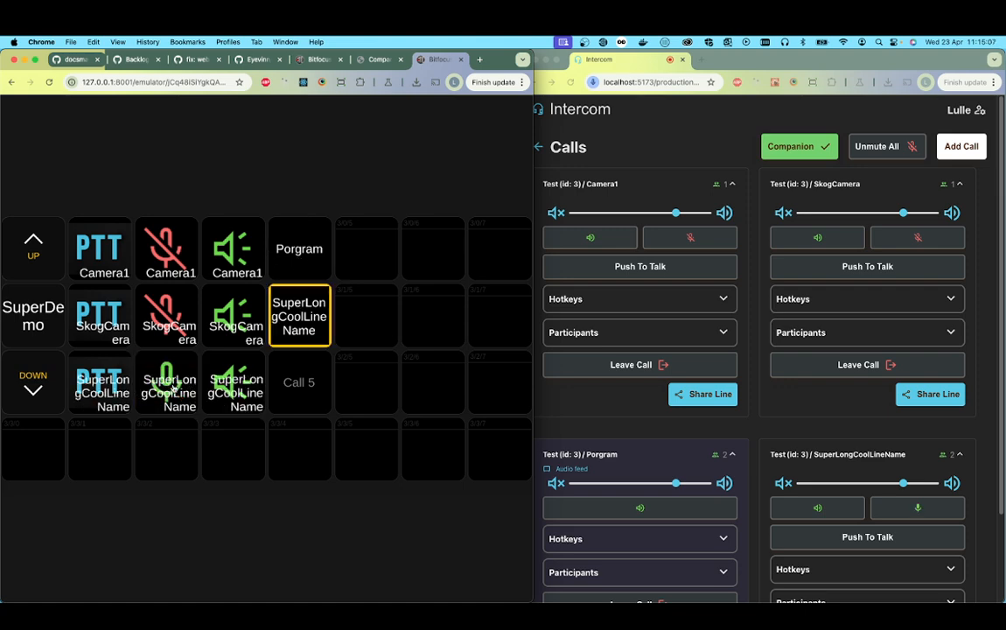
Step: Toggle SuperLongCoolLineName's audio output off and on from the emulator, and deselect the channel
{"action": "left_click", "coordinate": [237, 385]}
{"action": "left_click", "coordinate": [238, 385]}
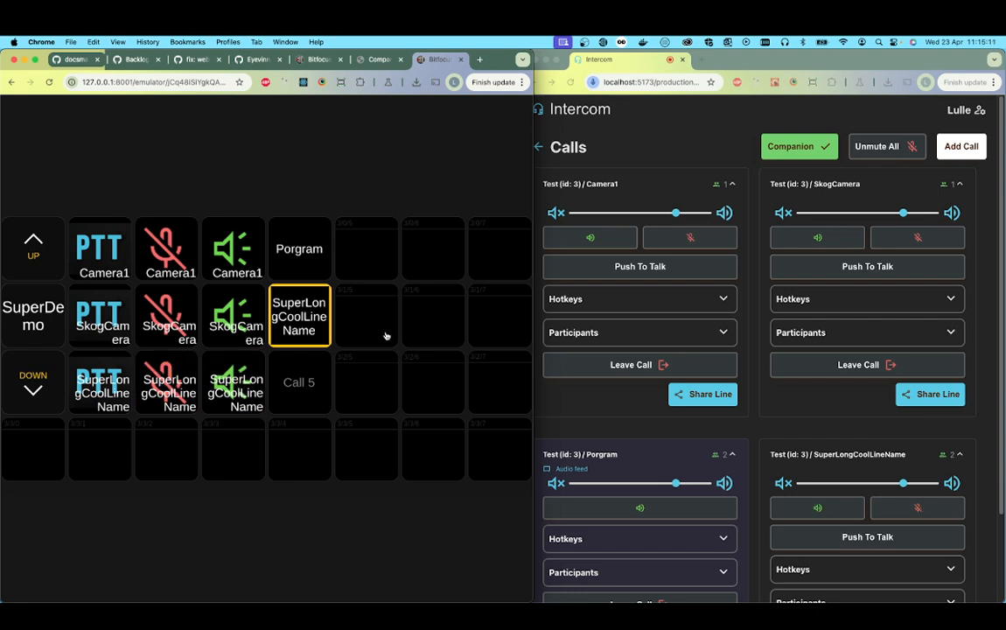
{"action": "left_click", "coordinate": [278, 297]}
Step: Leave the Porgram call in the Test production and confirm leaving it
{"action": "scroll", "coordinate": [559, 373], "scroll_direction": "down", "scroll_amount": 3}
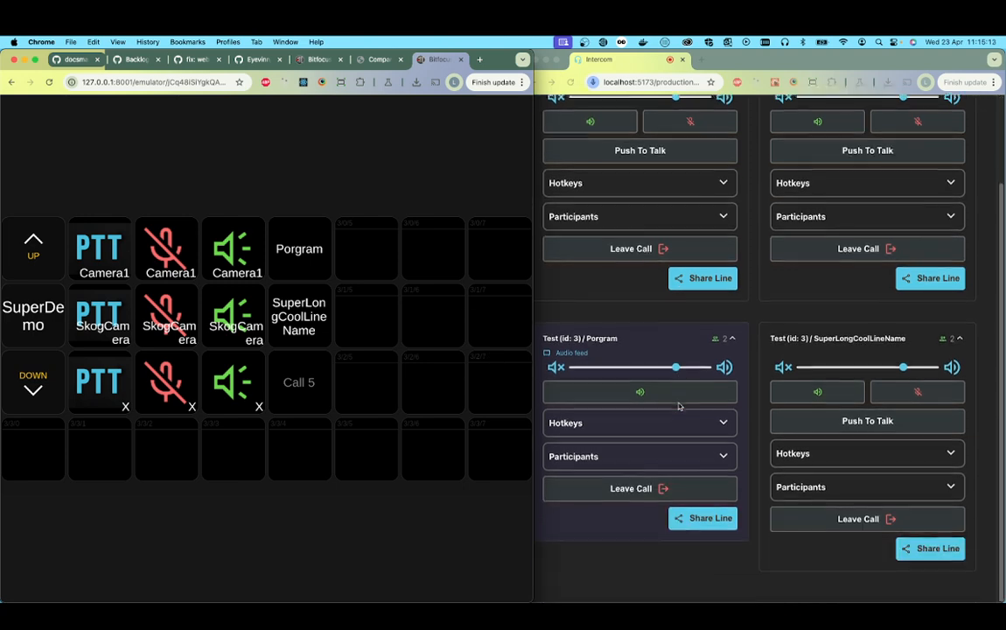
{"action": "left_click", "coordinate": [646, 497]}
{"action": "left_click", "coordinate": [646, 497]}
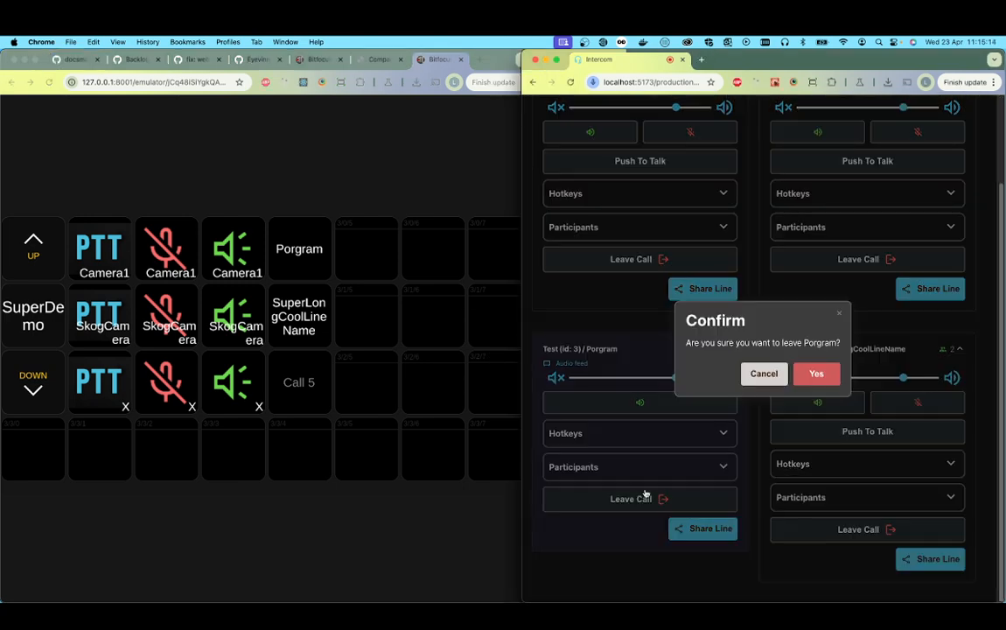
{"action": "left_click", "coordinate": [797, 374]}
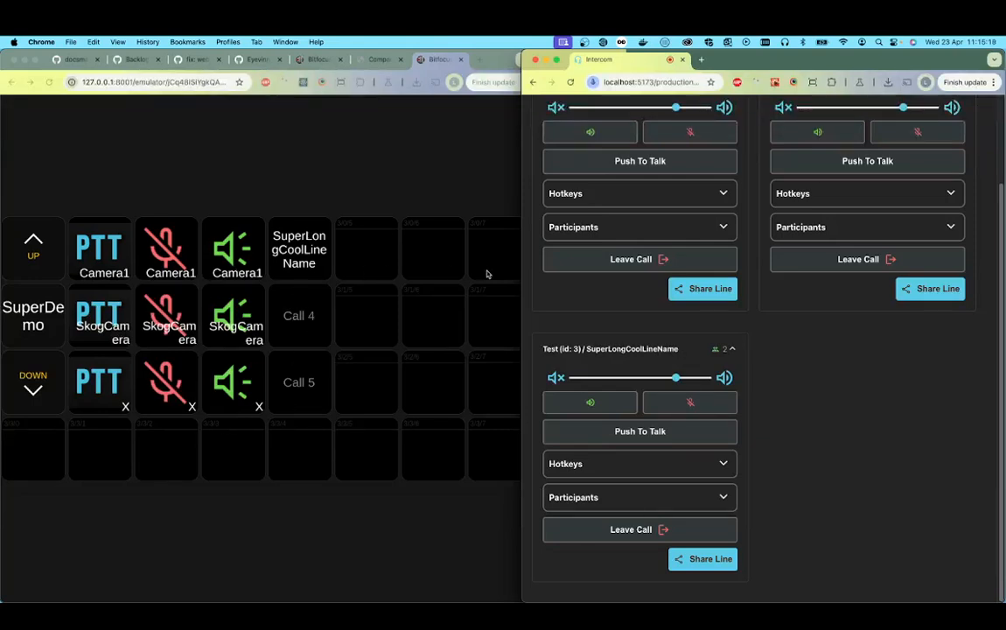
Step: Return from the emulator to the Companion admin and export the configuration with all components in Compressed (Default) format
{"action": "left_click", "coordinate": [486, 180]}
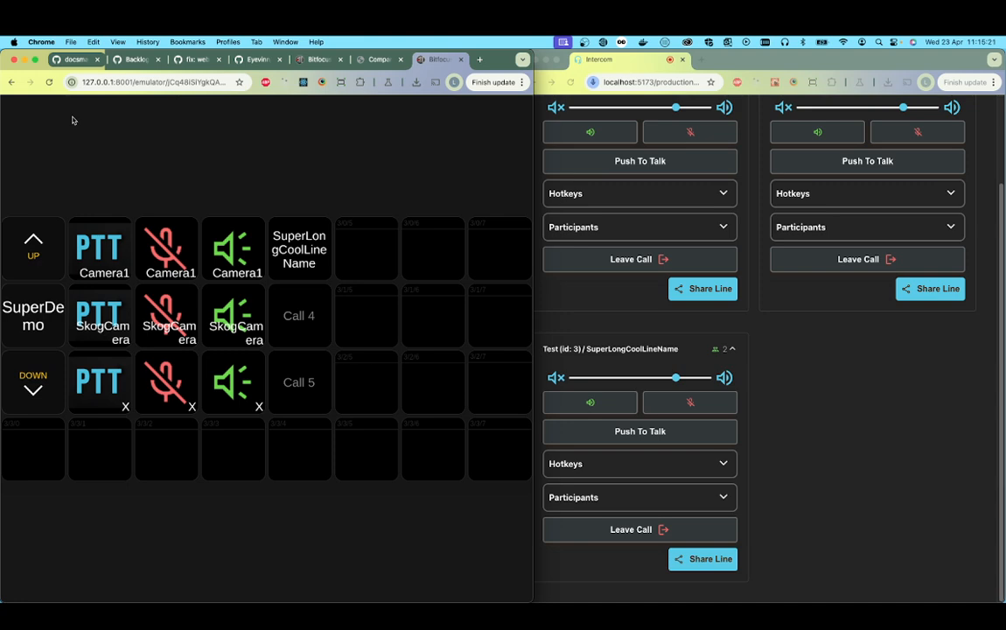
{"action": "left_click", "coordinate": [13, 82]}
{"action": "left_click", "coordinate": [12, 82]}
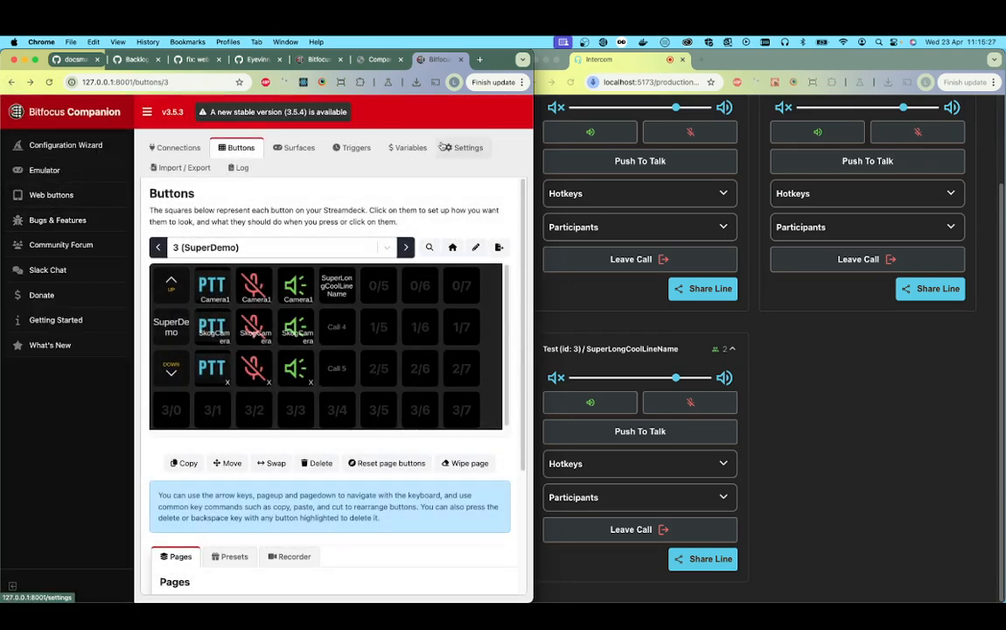
{"action": "left_click", "coordinate": [179, 166]}
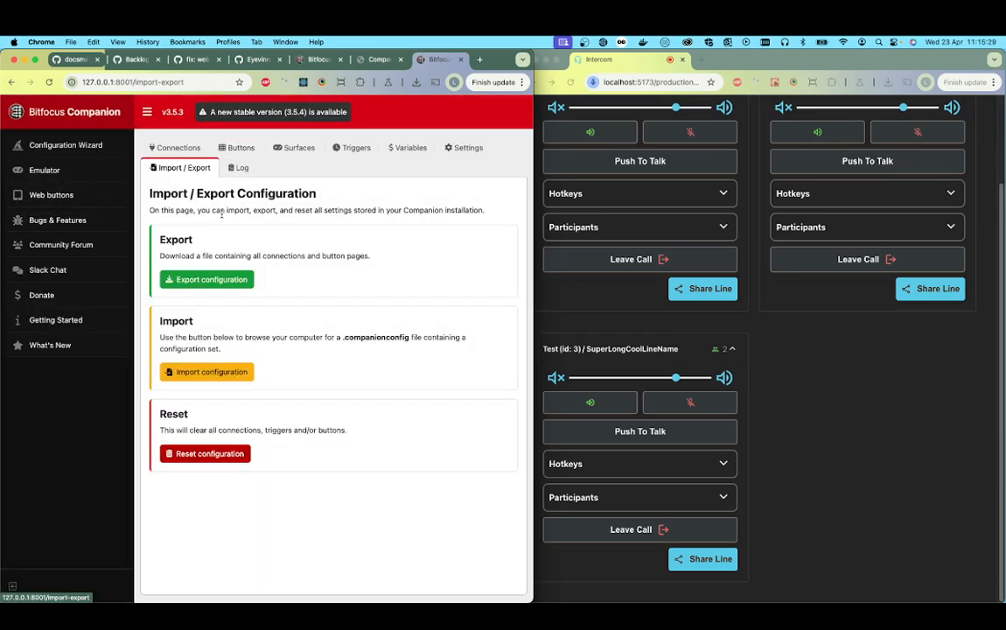
{"action": "left_click", "coordinate": [229, 281]}
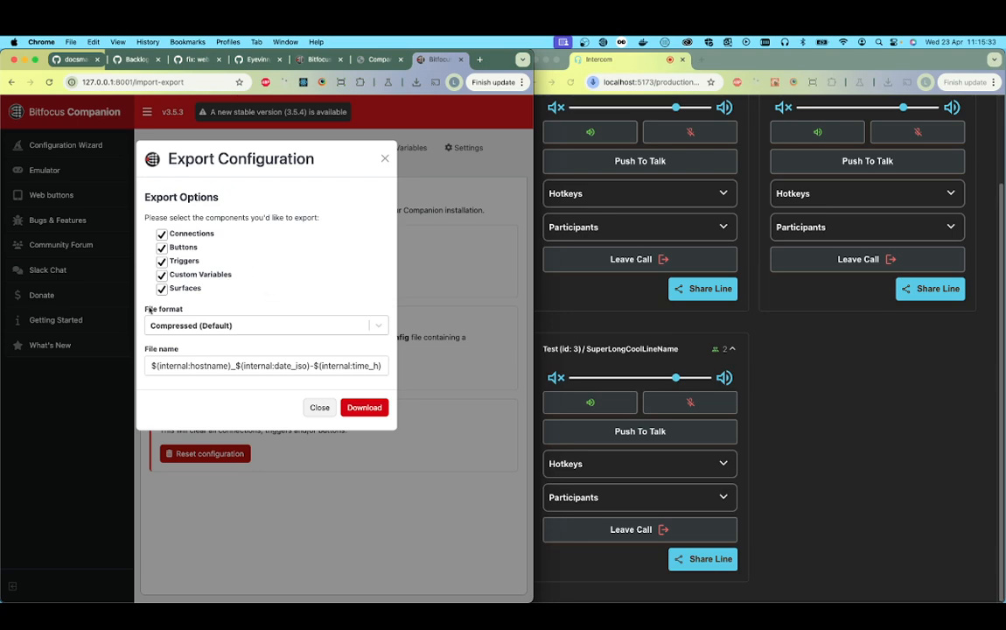
{"action": "left_click", "coordinate": [352, 406]}
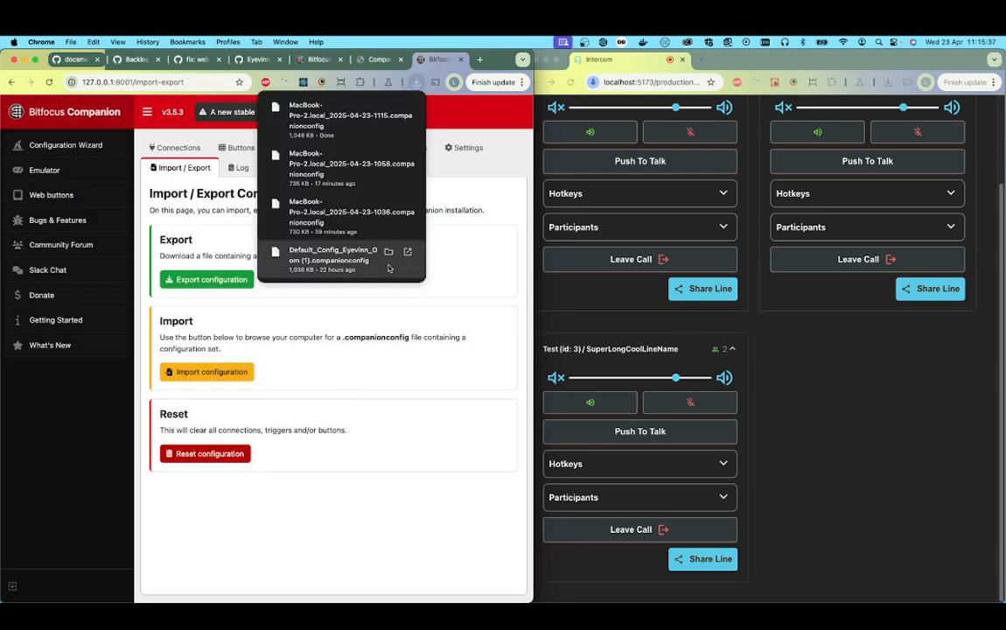
{"action": "left_click", "coordinate": [473, 264]}
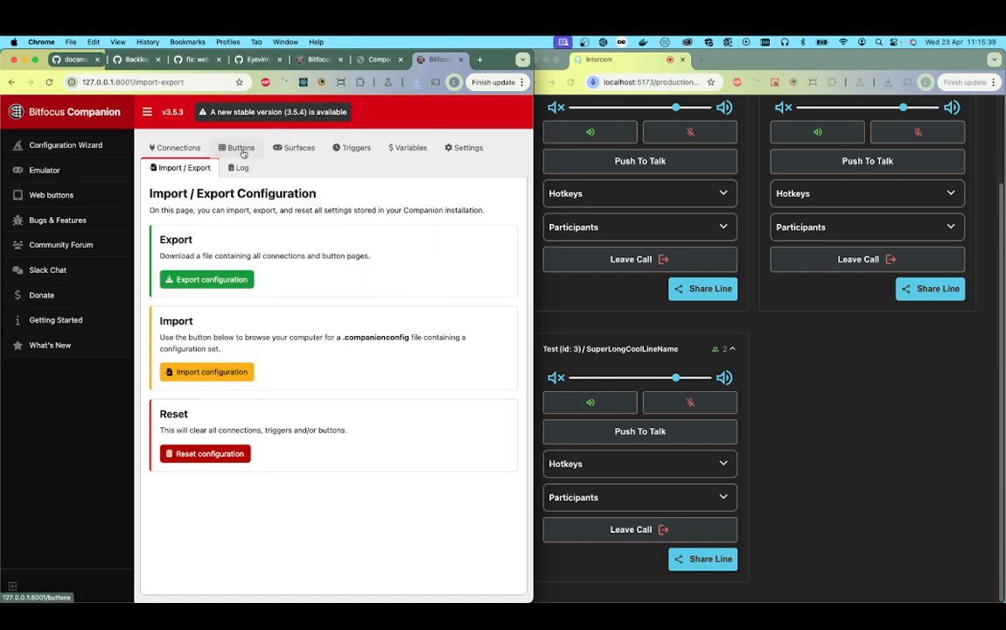
Step: Open the SuperDemo button page, widen the Companion window and view the Open_Intercom presets
{"action": "left_click", "coordinate": [248, 148]}
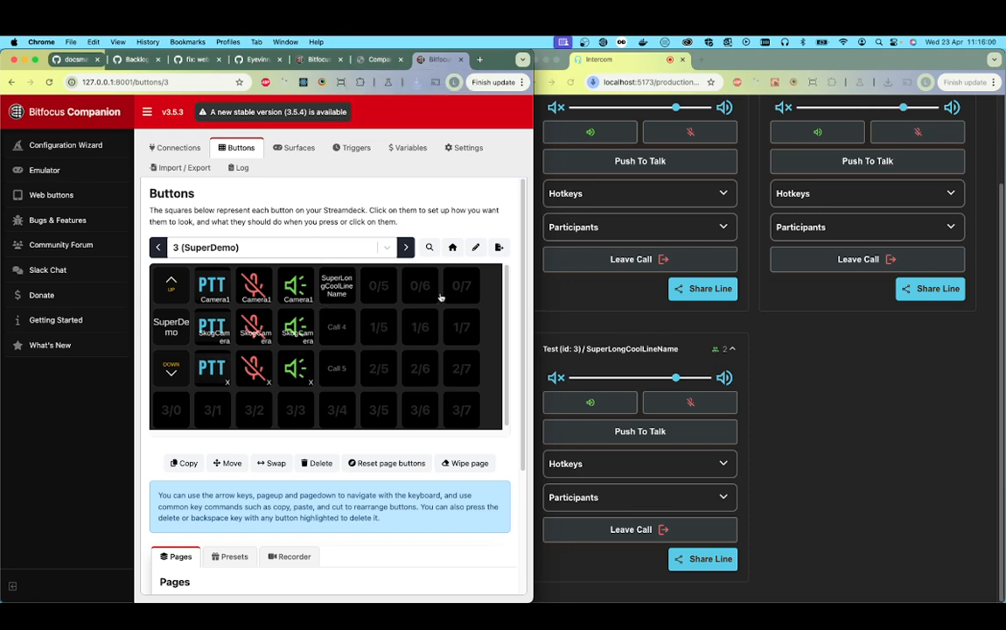
{"action": "left_click_drag", "start_coordinate": [534, 262], "coordinate": [1004, 251]}
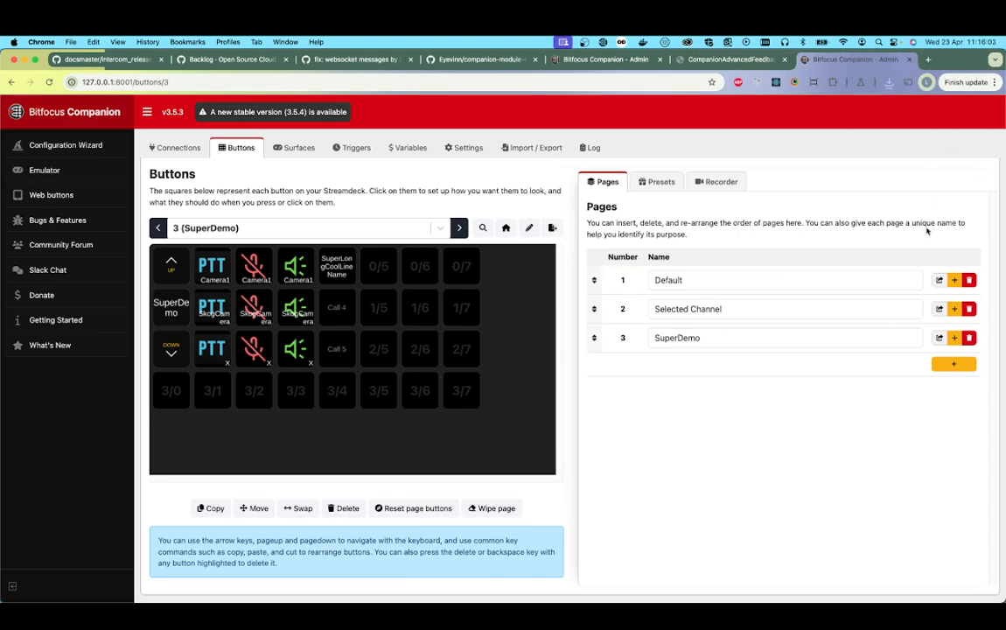
{"action": "left_click", "coordinate": [669, 182]}
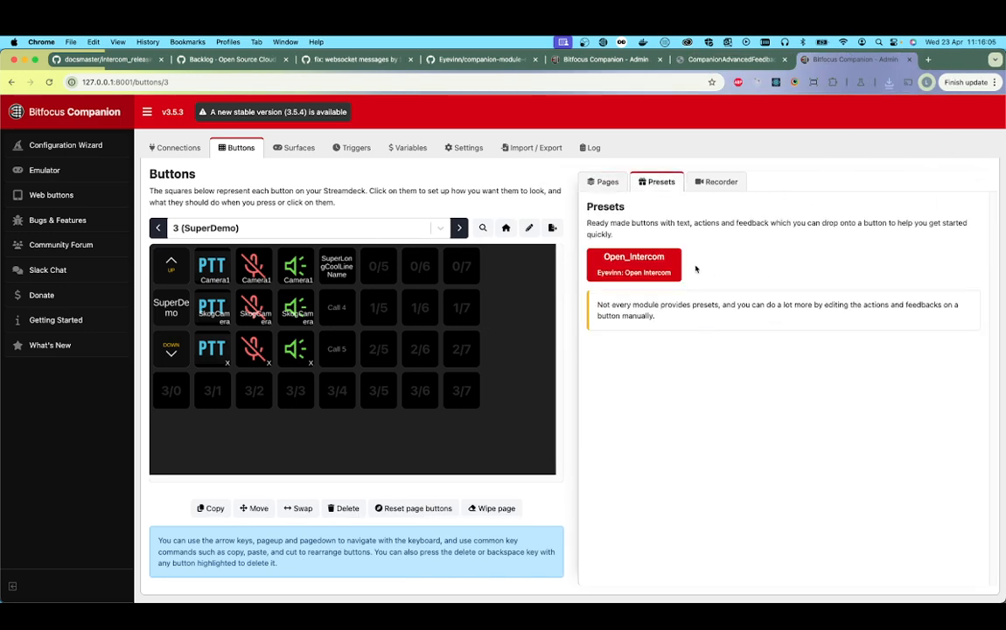
{"action": "left_click", "coordinate": [630, 263]}
Step: Create a regular button at empty position 1/5 of SuperDemo and browse the Open_Intercom press actions without adding one
{"action": "left_click", "coordinate": [377, 311]}
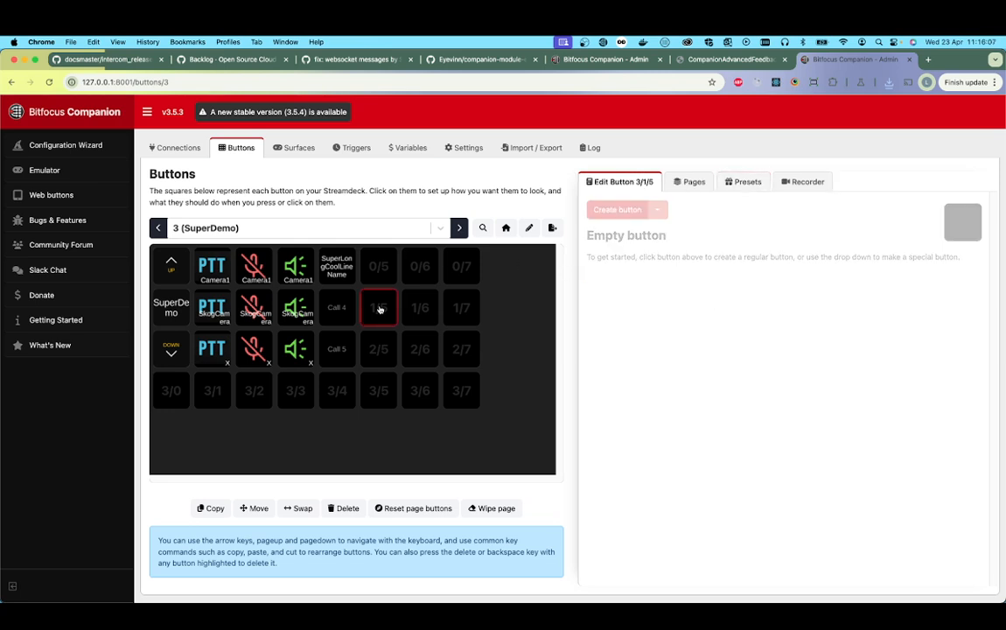
{"action": "left_click", "coordinate": [632, 211]}
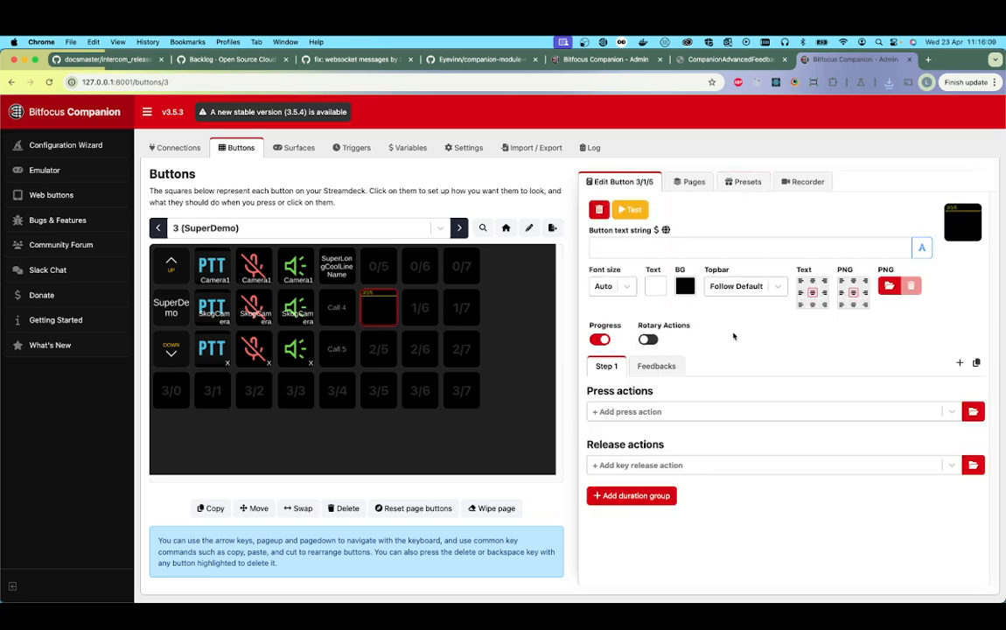
{"action": "left_click", "coordinate": [974, 412]}
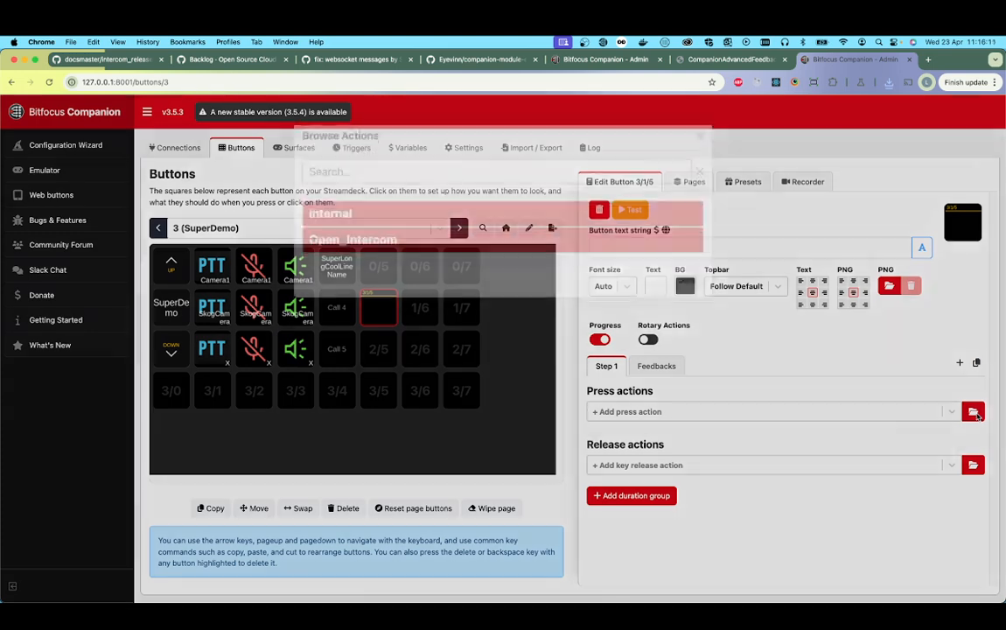
{"action": "left_click", "coordinate": [411, 256]}
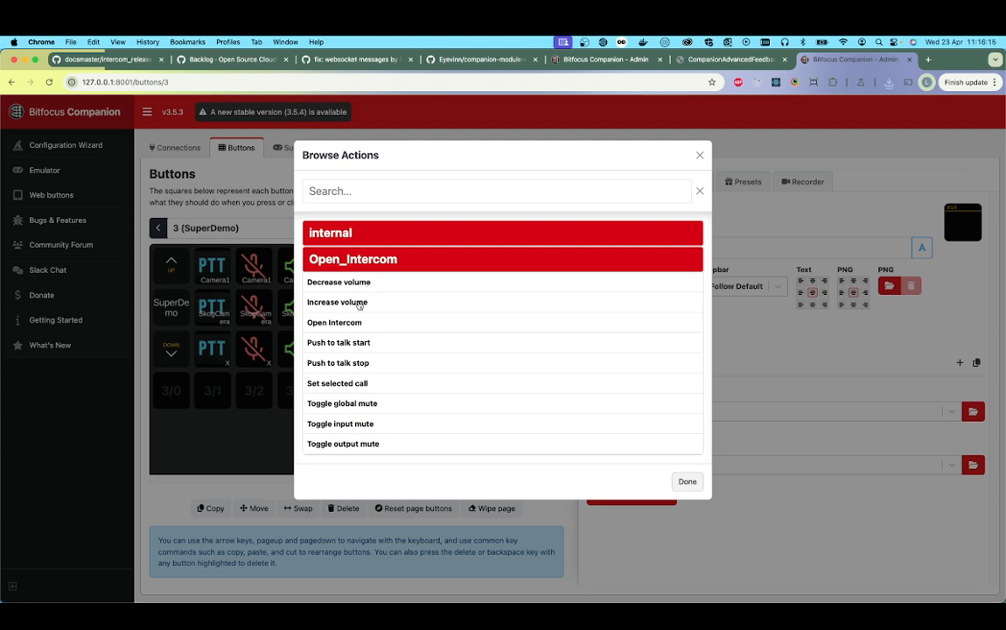
{"action": "left_click", "coordinate": [688, 482]}
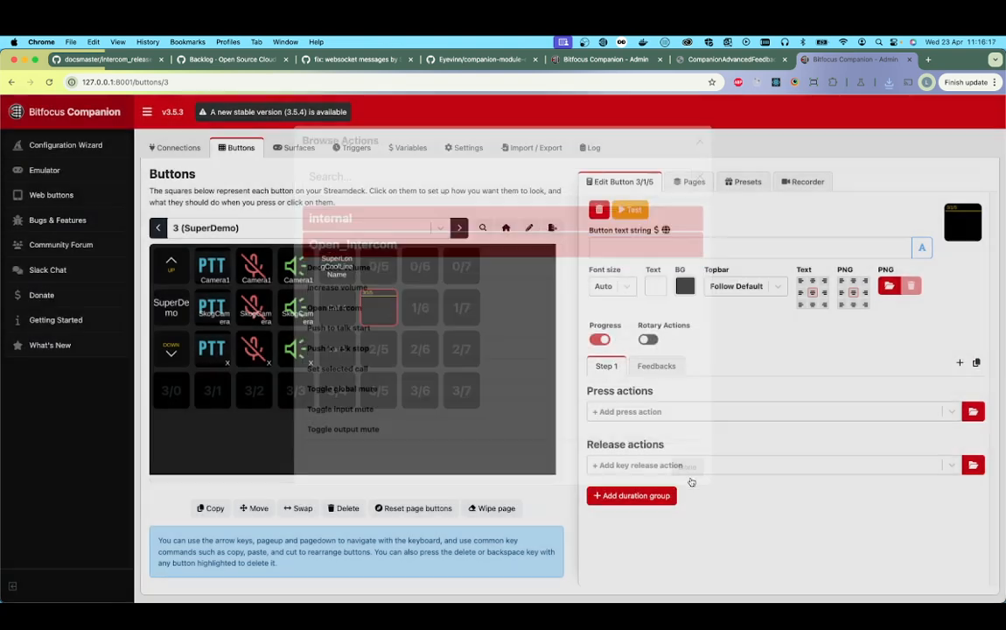
Step: Browse the feedback categories available for the new button at 1/5 without adding a feedback
{"action": "left_click", "coordinate": [664, 367]}
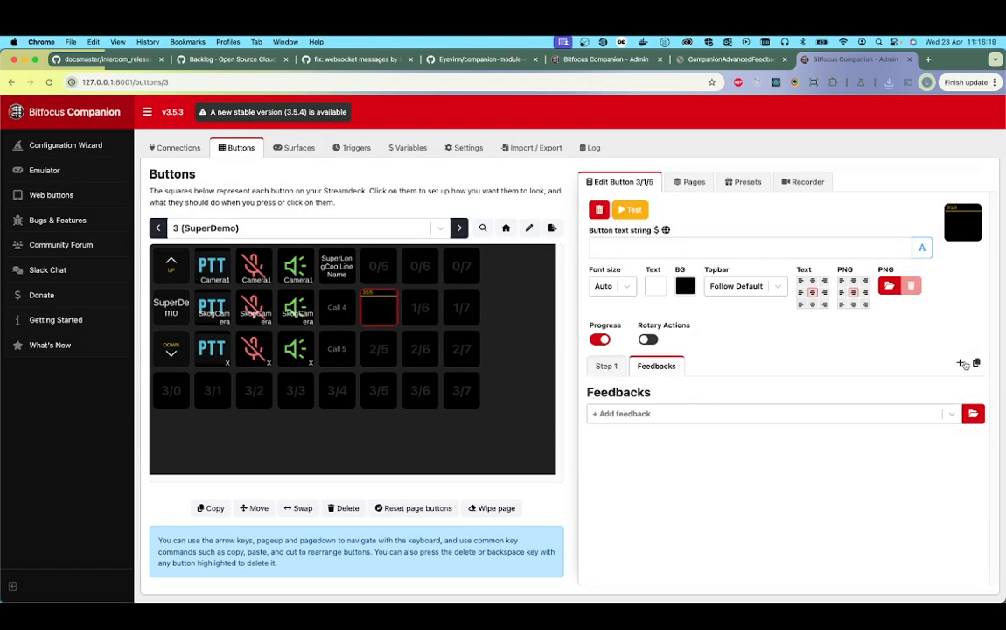
{"action": "left_click", "coordinate": [974, 414]}
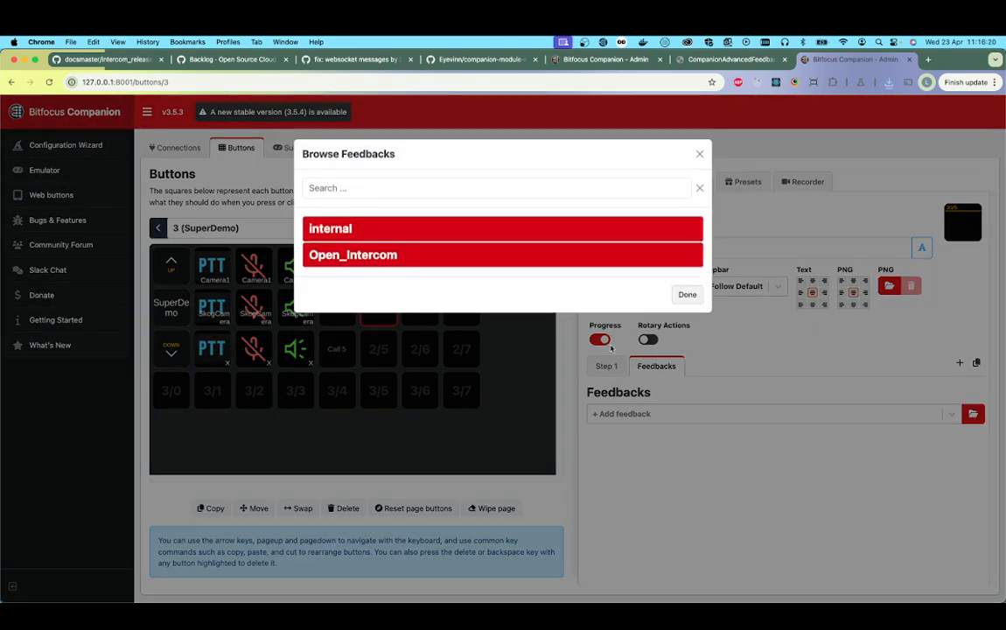
{"action": "left_click", "coordinate": [700, 155]}
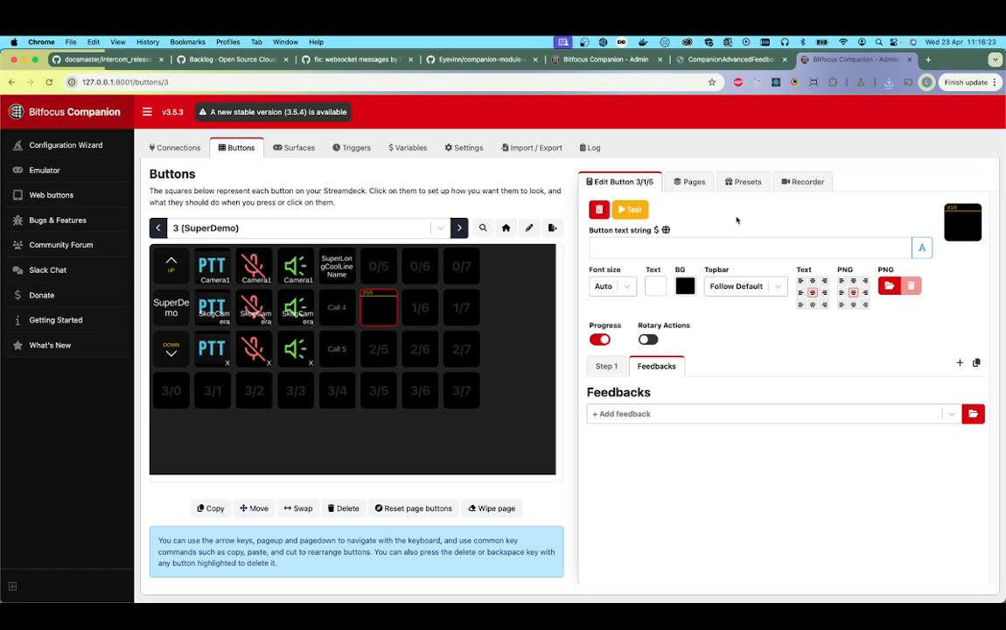